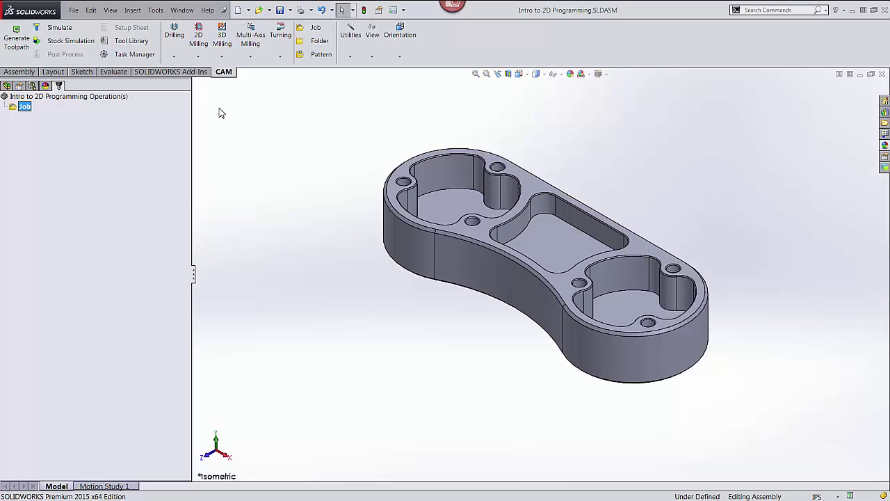
Create a 2D Face milling operation on the part using the #1 Ø7/4" face mill.
left_click(198, 57)
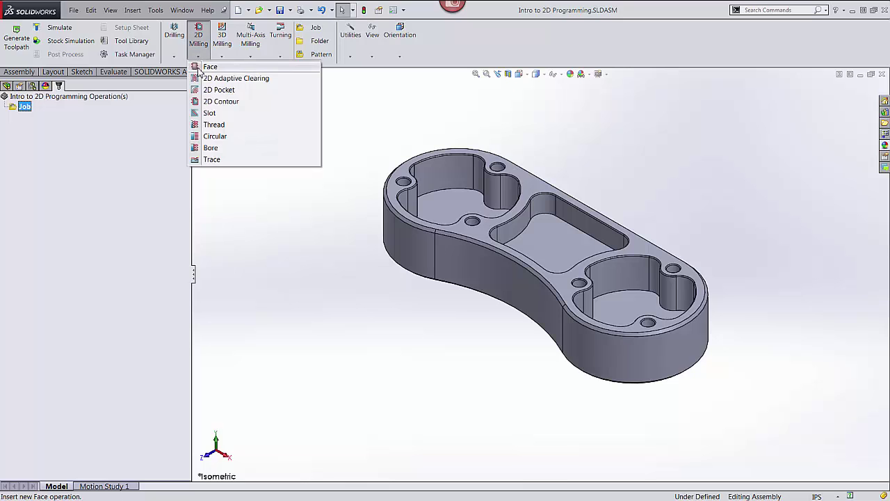
left_click(201, 66)
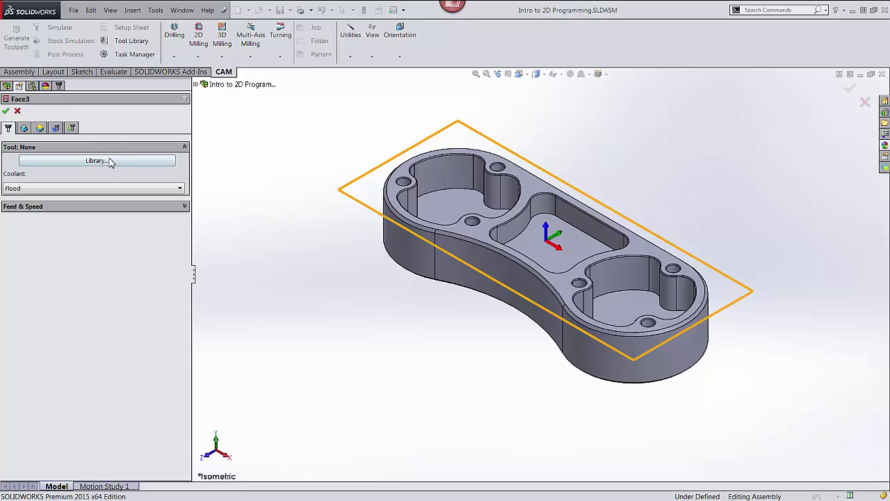
left_click(108, 164)
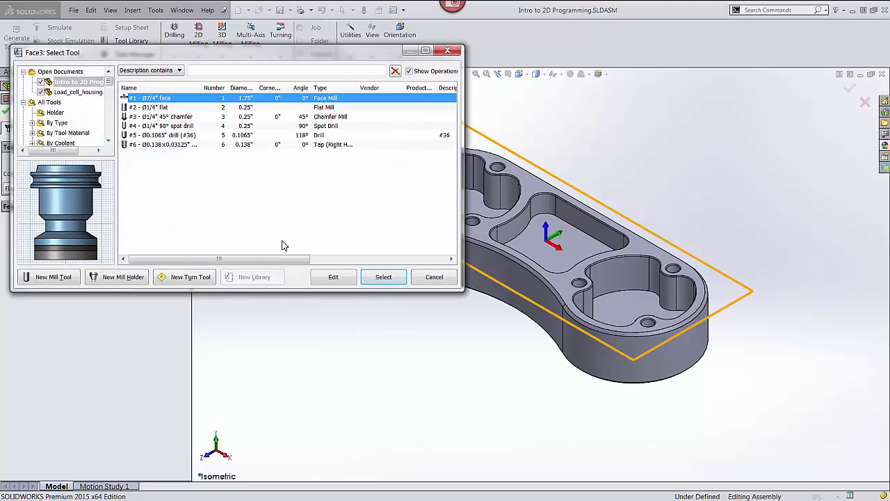
left_click(369, 280)
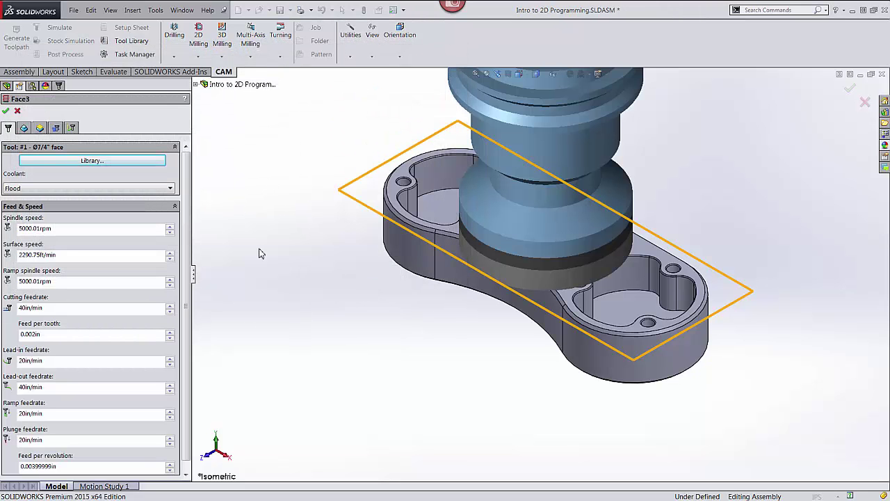
left_click(6, 112)
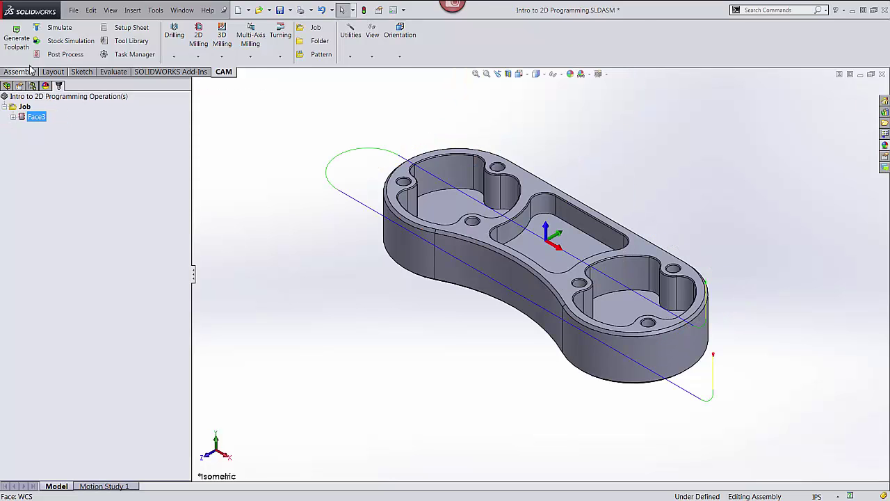
Play the toolpath simulation of the face operation at a faster speed, and close it.
left_click(56, 30)
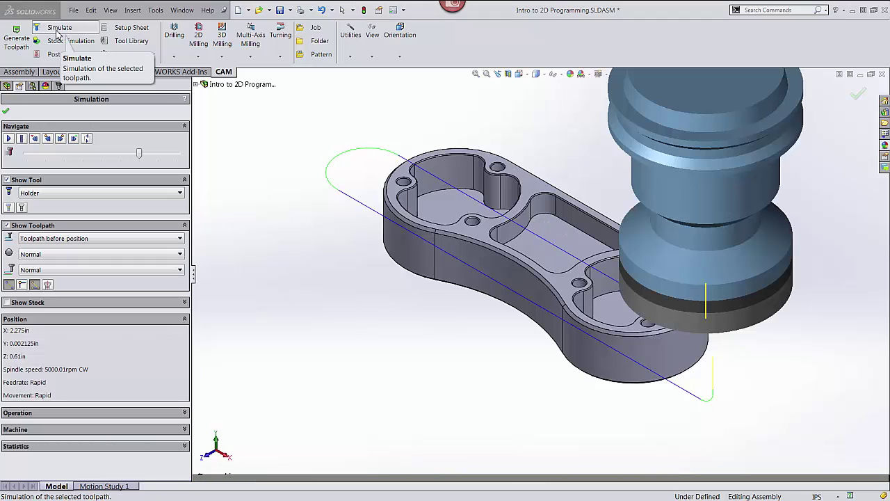
left_click(10, 138)
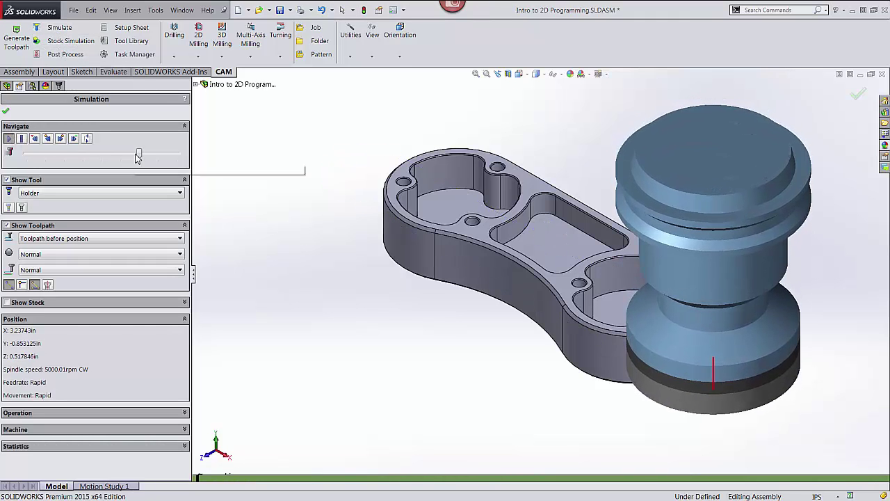
left_click_drag(139, 153, 170, 154)
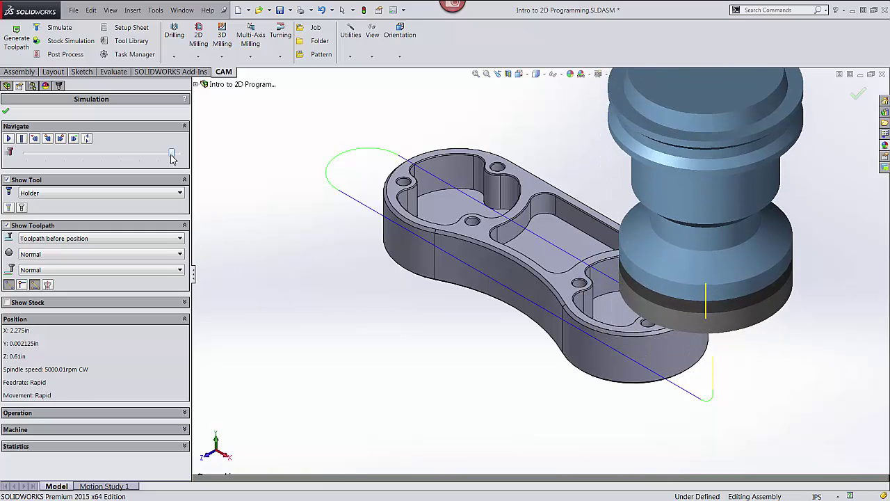
left_click(5, 111)
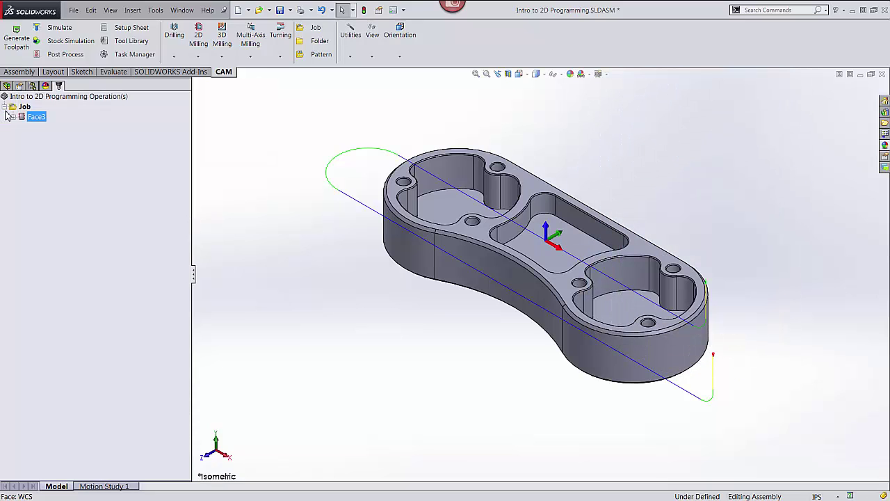
Create a 3D Adaptive Clearing operation using the #2 Ø1/4" flat mill to rough the part.
left_click(222, 55)
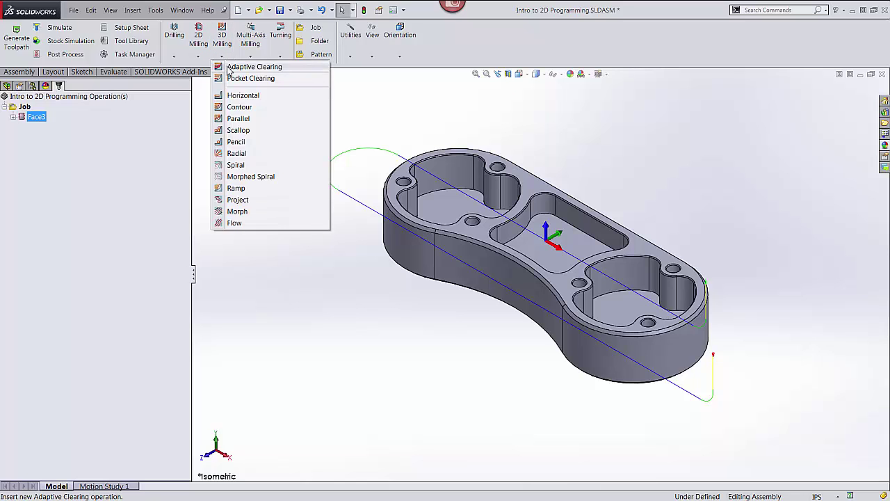
left_click(254, 67)
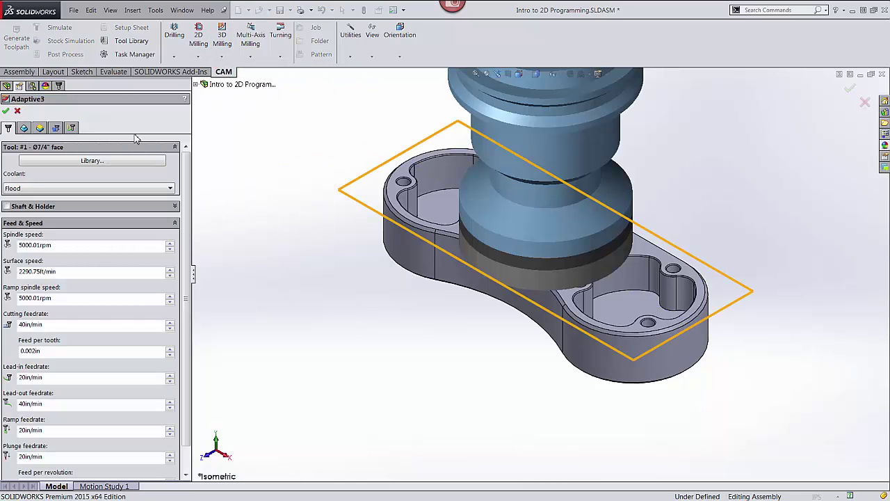
left_click(89, 161)
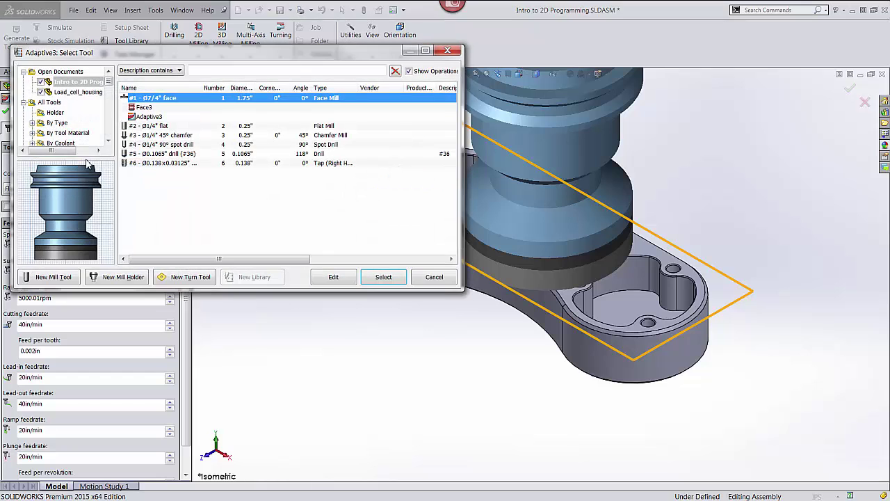
left_click(146, 127)
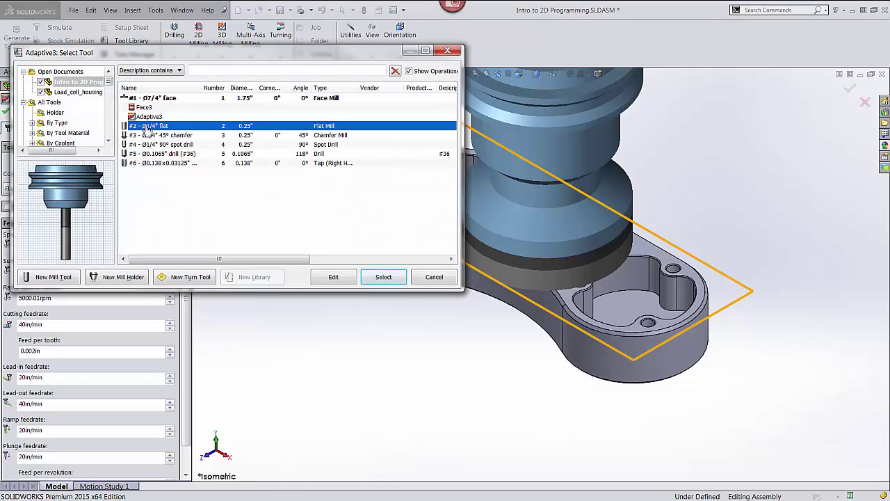
left_click(383, 277)
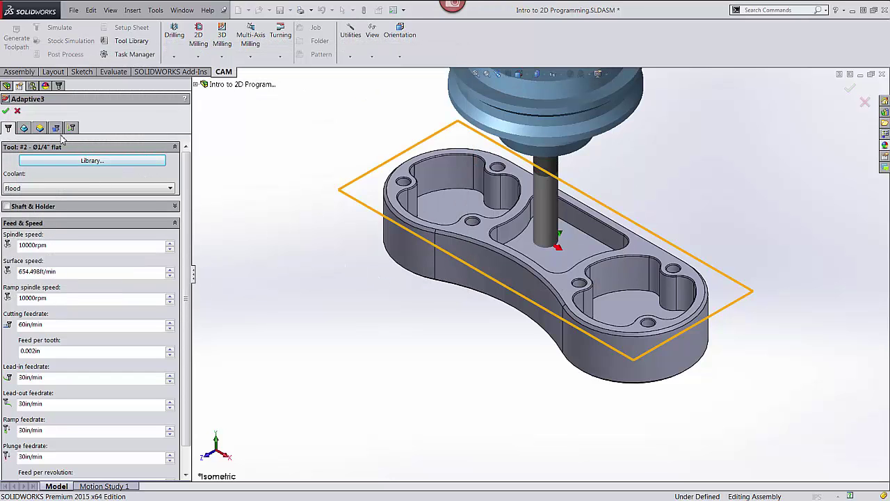
left_click(5, 111)
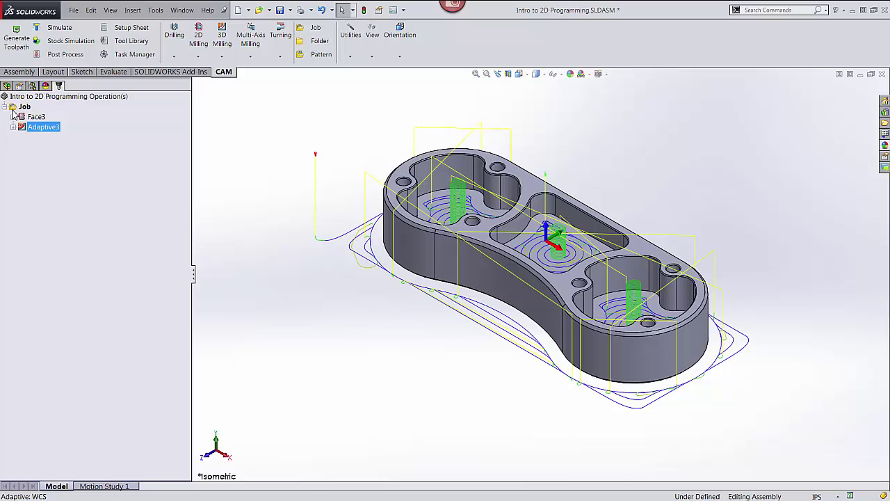
Create a 3D Horizontal operation with the #2 Ø1/4" flat mill to finish the pocket floors.
left_click(221, 57)
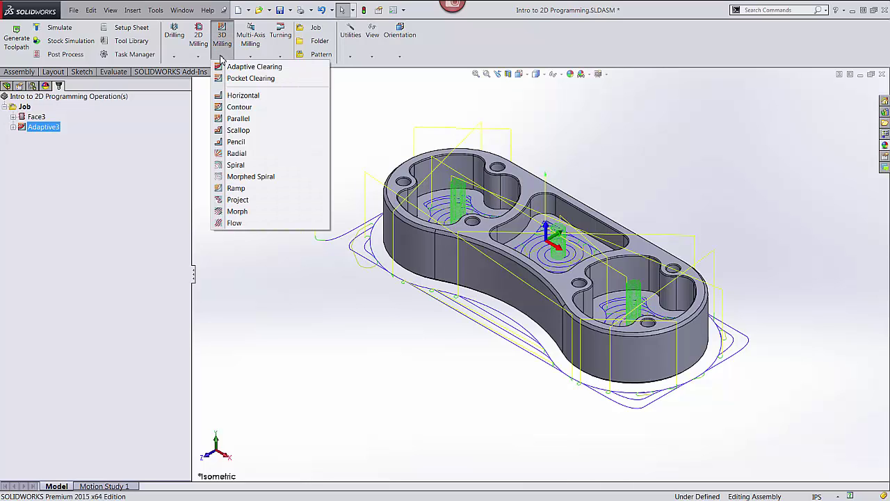
left_click(240, 95)
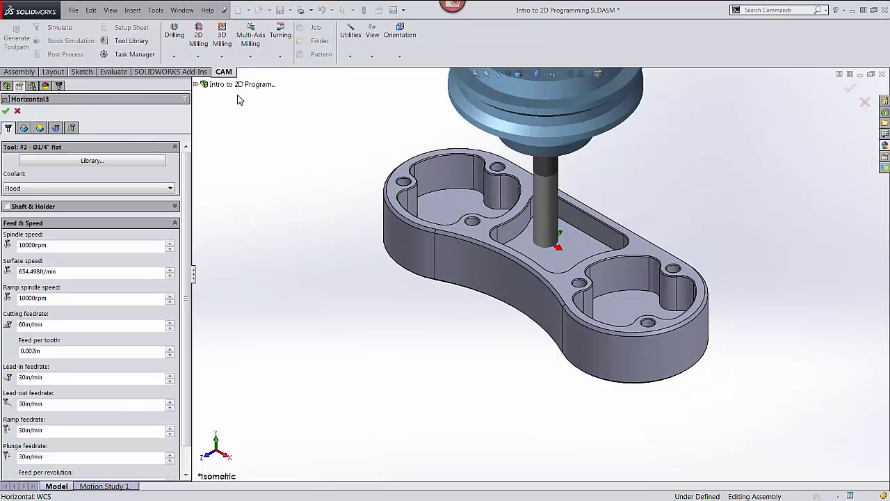
left_click(6, 110)
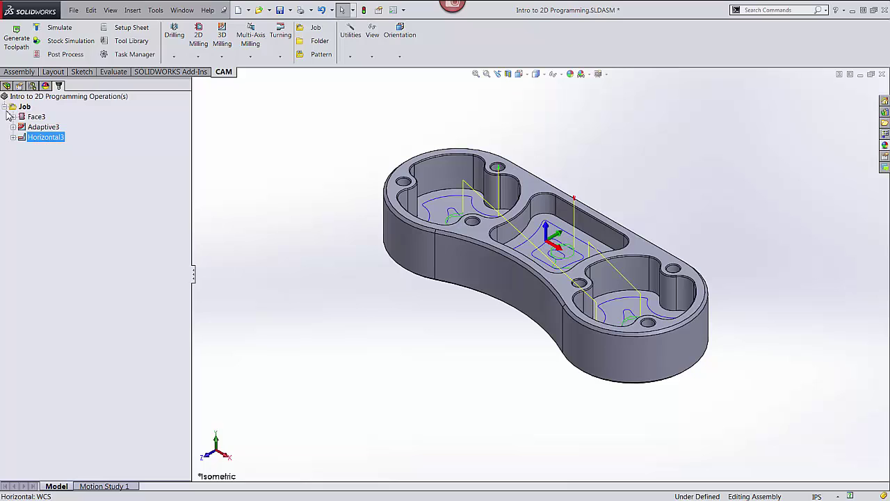
Create a 2D Contour operation along the part's bottom outer edge with the #2 Ø1/4" flat mill.
left_click(198, 56)
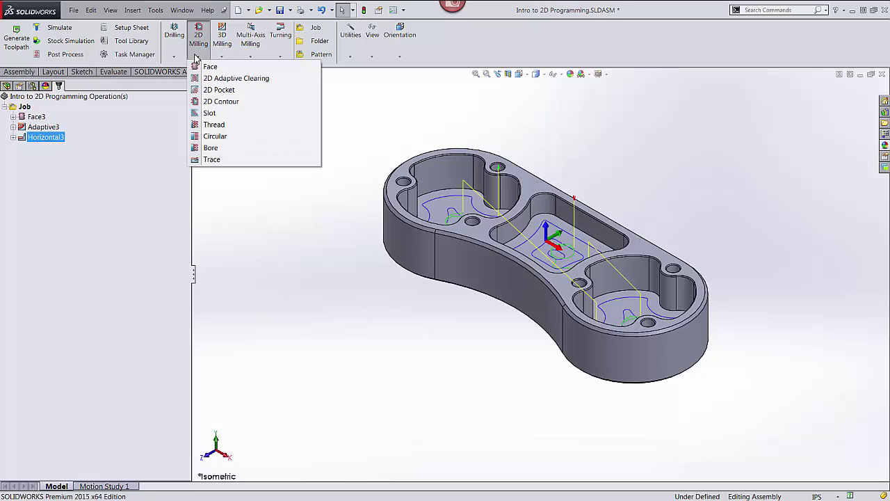
left_click(213, 102)
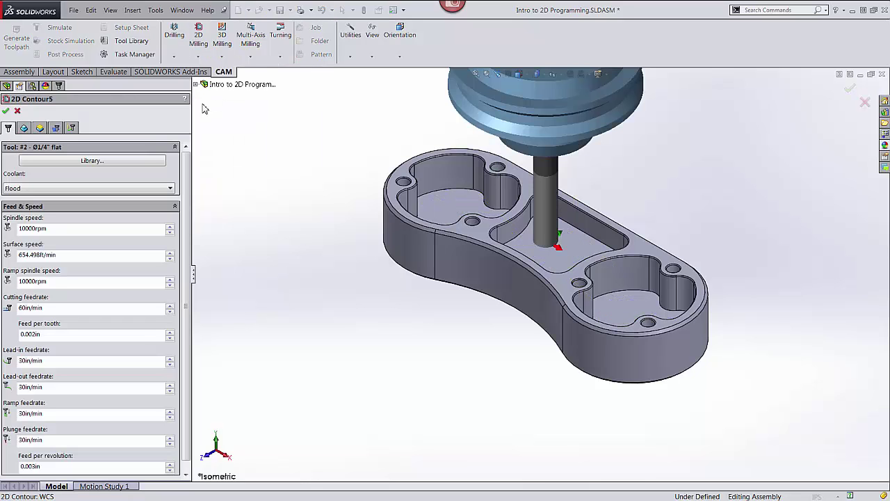
left_click(24, 128)
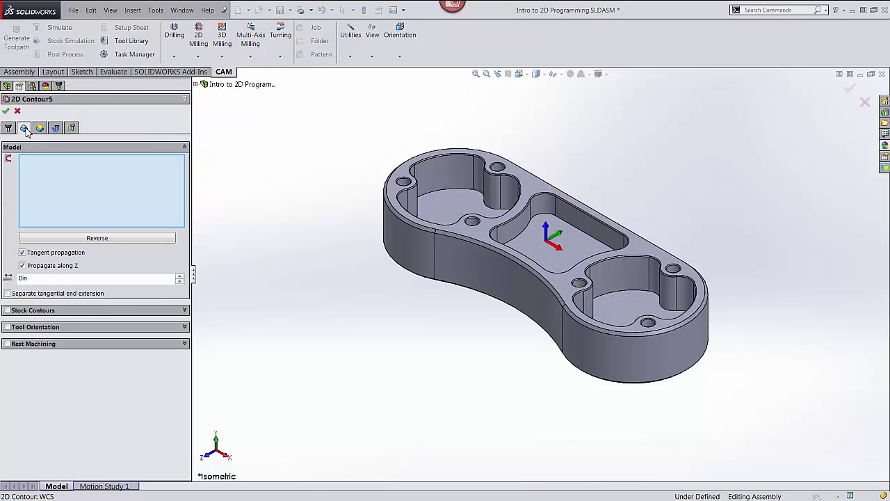
left_click(533, 324)
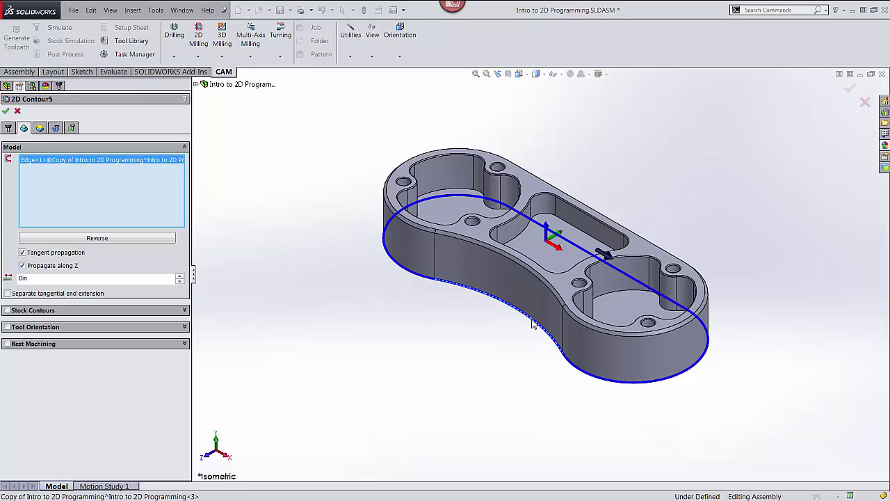
left_click(6, 111)
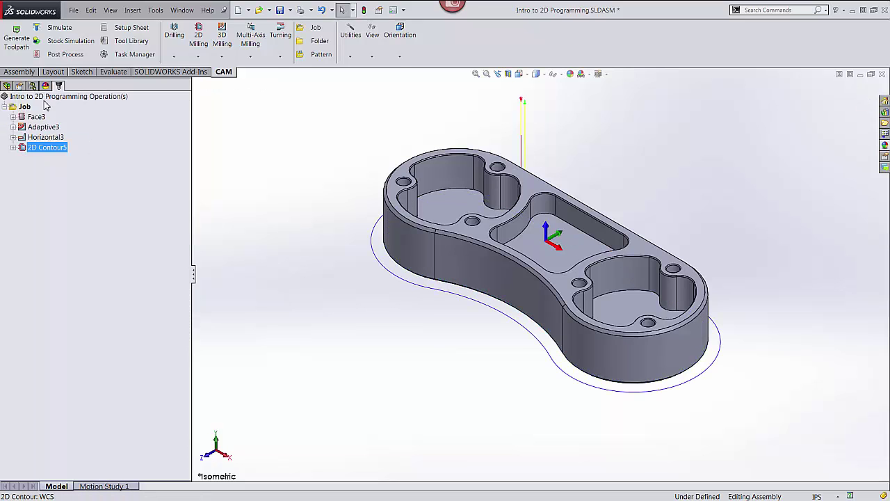
Start another 2D Contour operation and assign it the #3 Ø1/4" 45° chamfer tool.
left_click(199, 57)
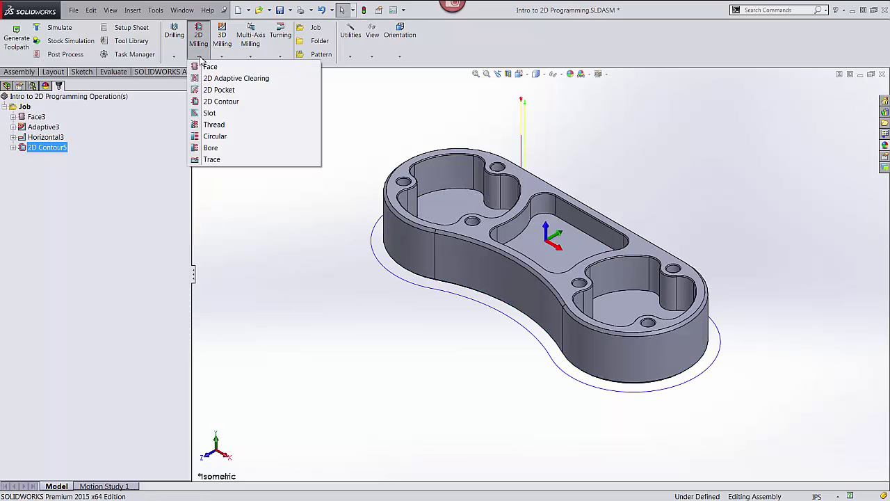
left_click(216, 101)
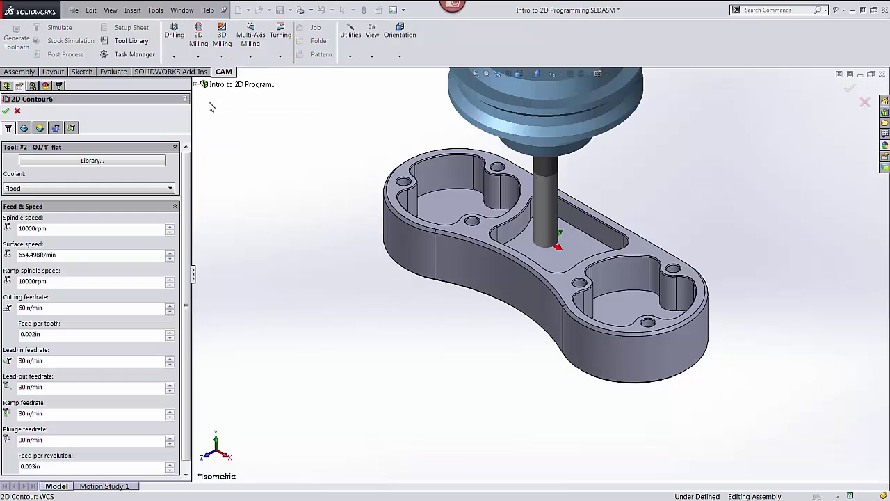
left_click(55, 161)
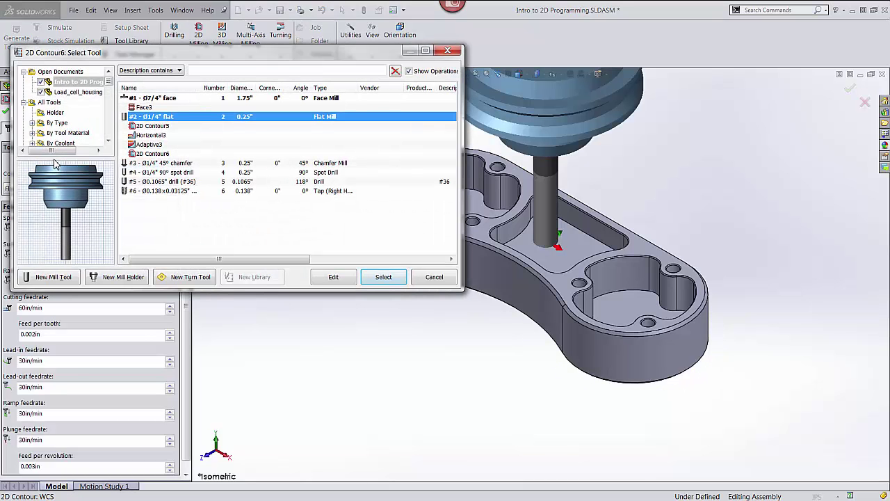
left_click(146, 164)
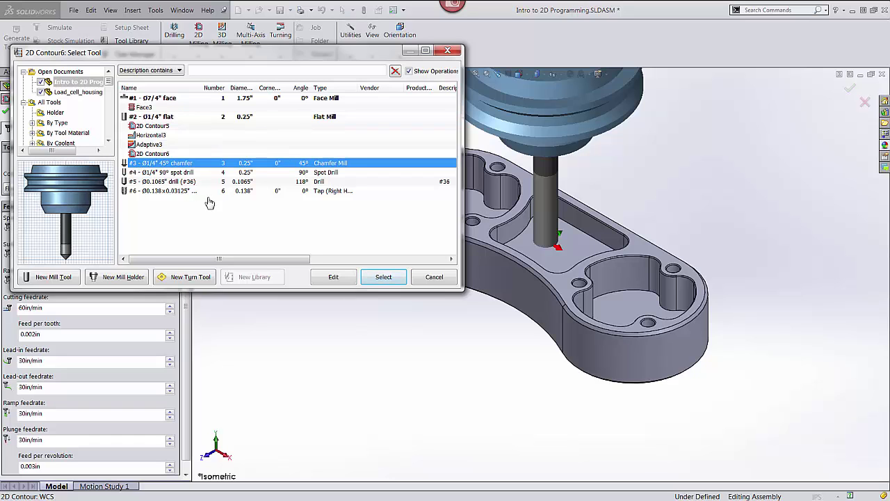
left_click(370, 280)
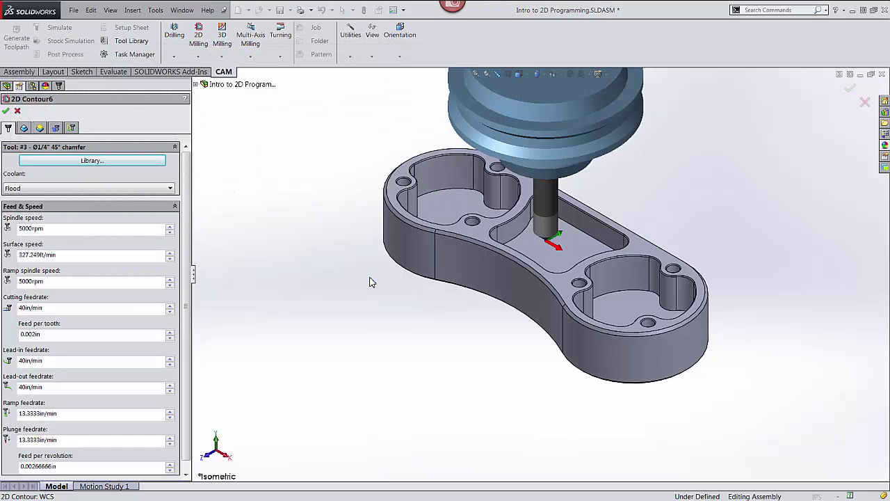
Select the upper edges of the three pockets and the upper outer edge as the chamfer operation's contours.
left_click(24, 129)
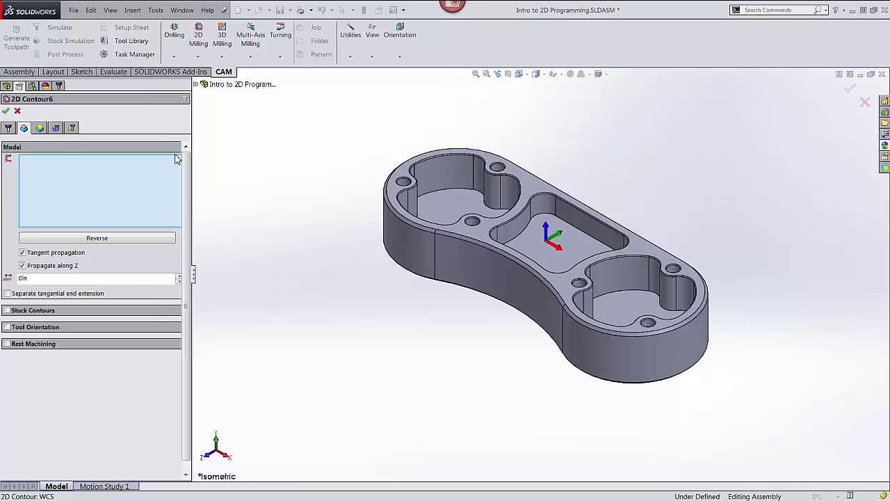
left_click(461, 161)
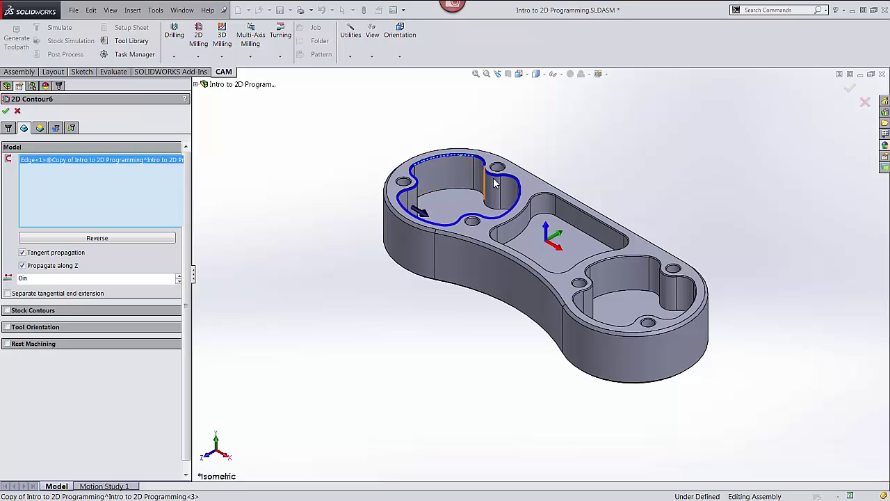
left_click(550, 198)
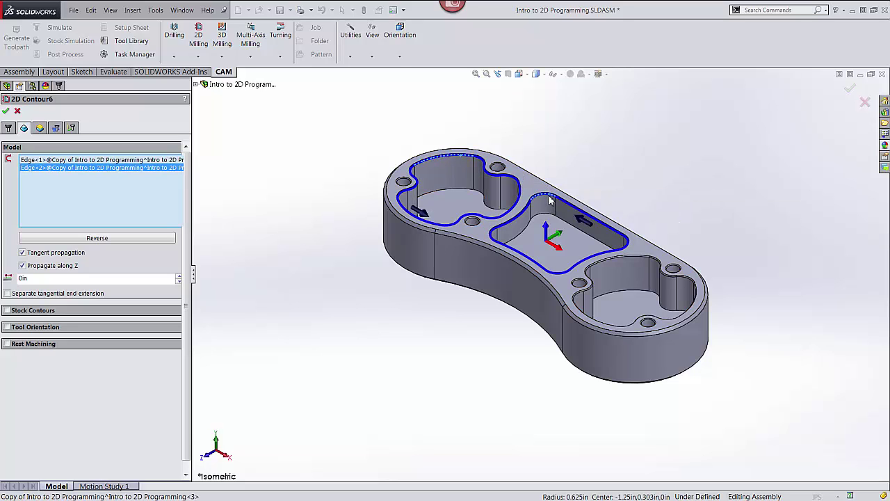
left_click(635, 261)
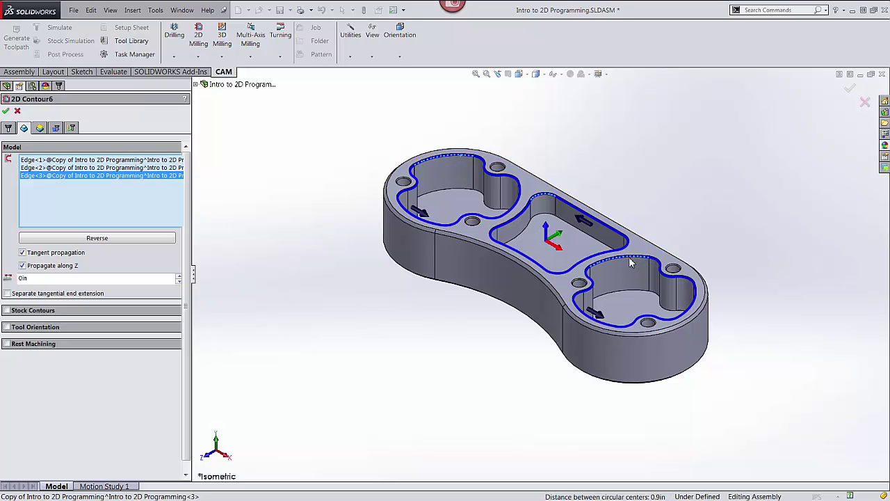
left_click(548, 292)
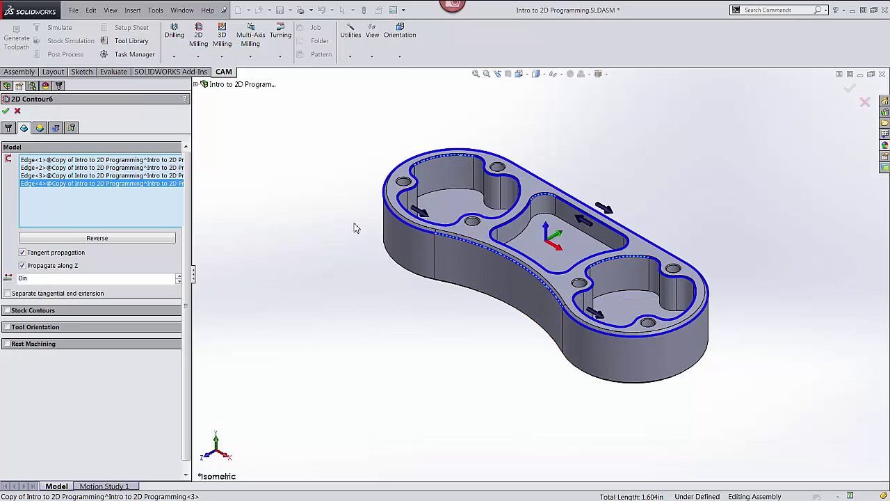
Set the chamfer contour's bottom height to From Contour and its chamfer tip offset to 0.05 in, and accept the operation.
left_click(40, 129)
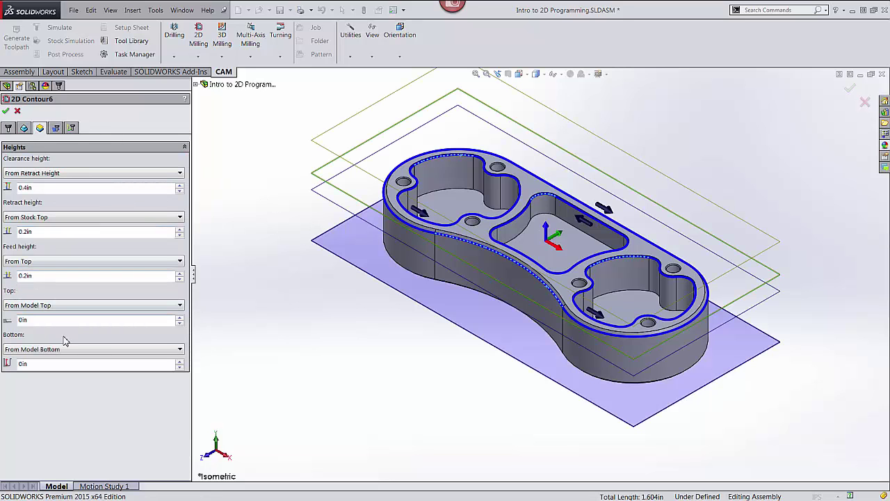
left_click(66, 350)
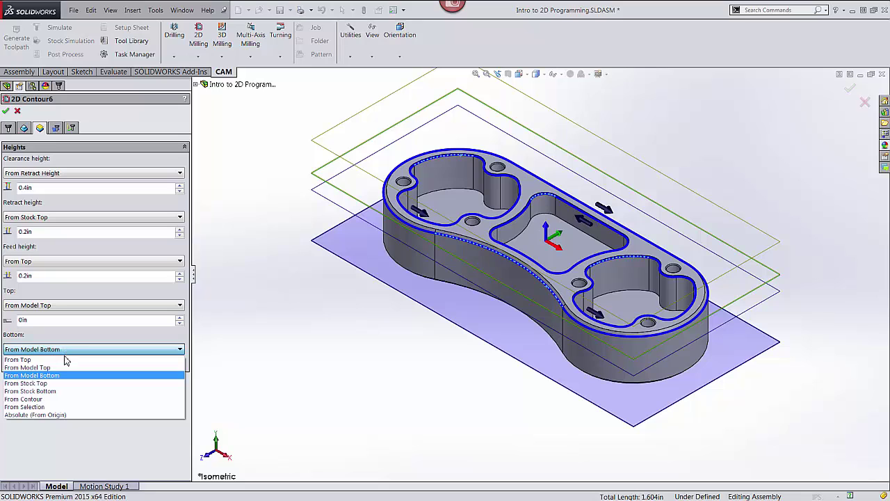
left_click(47, 400)
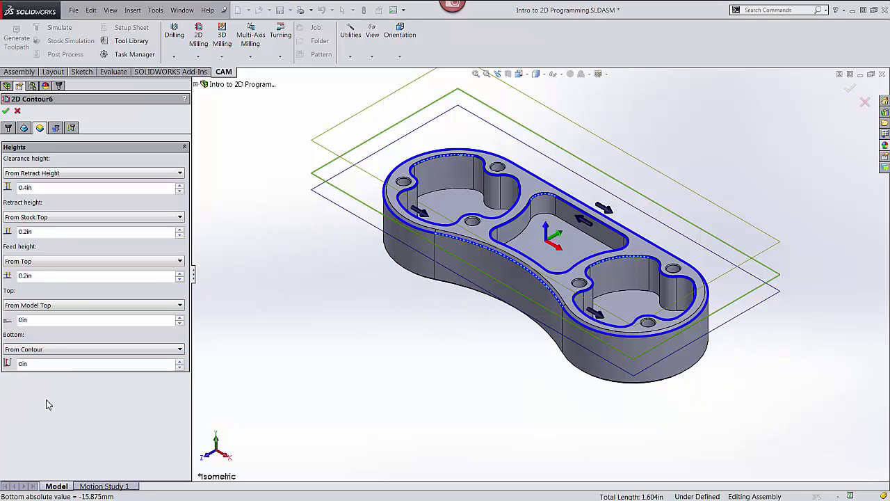
left_click(56, 128)
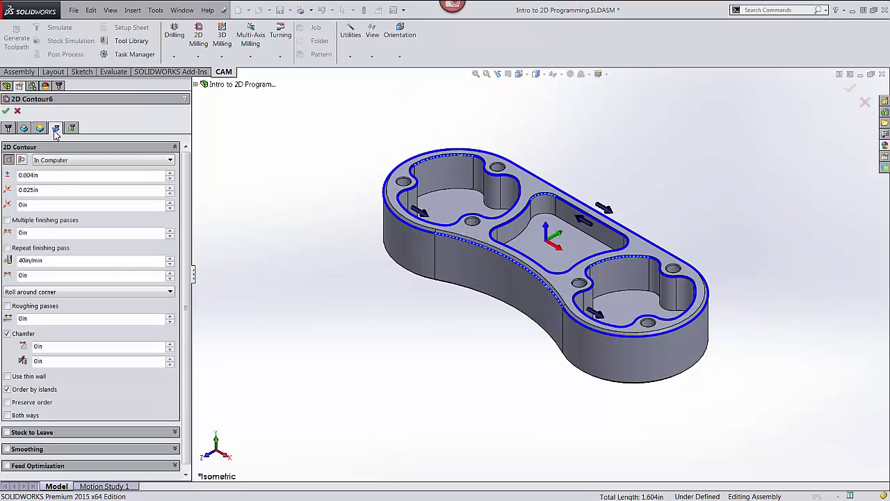
left_click(39, 361)
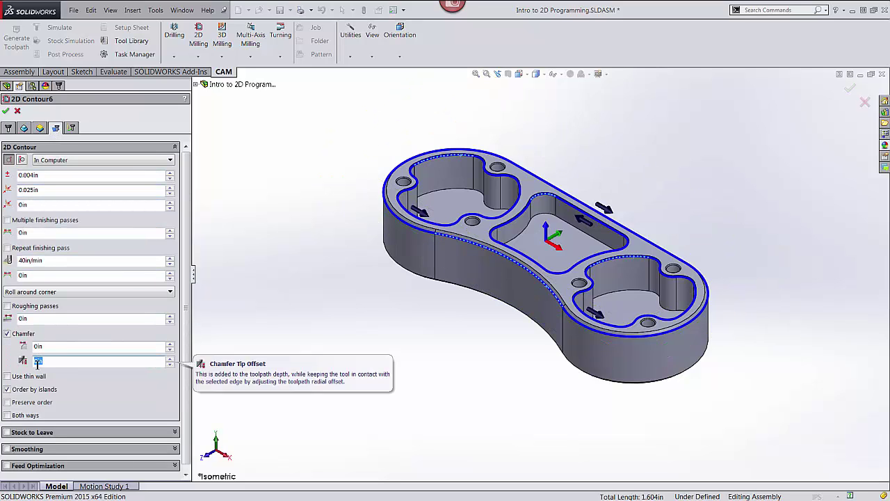
type(".05")
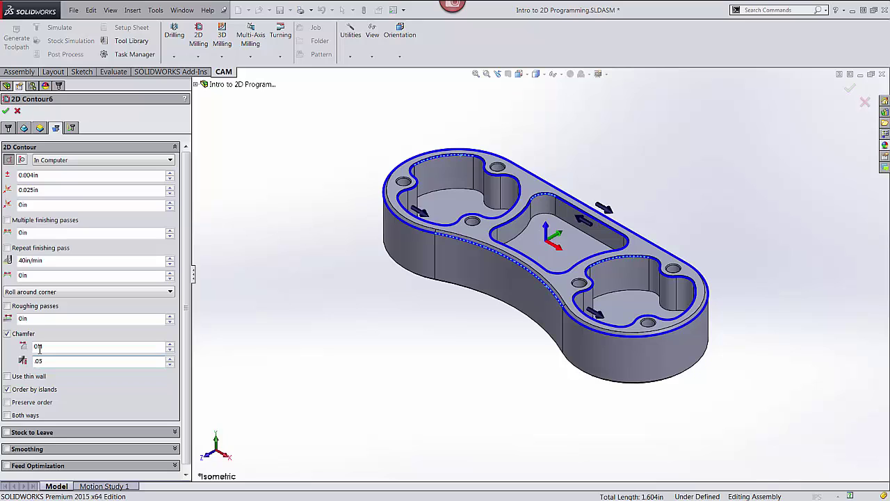
left_click(6, 111)
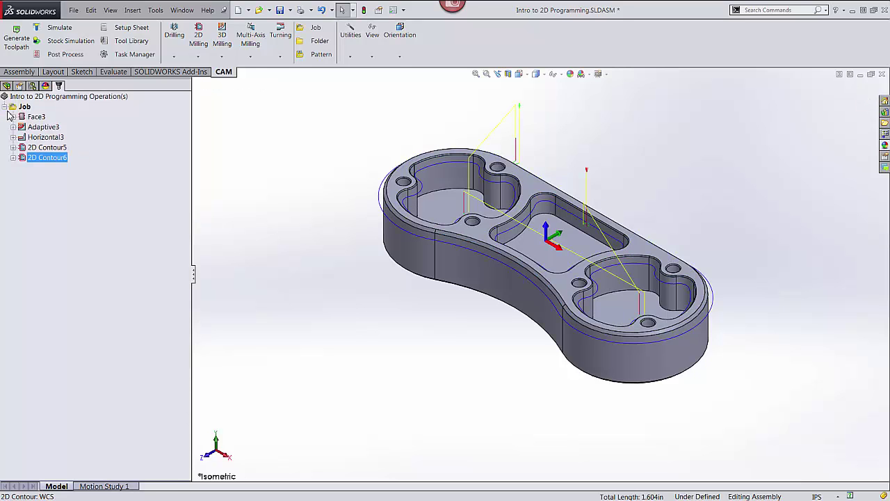
Start a Drill operation and assign it the #4 Ø1/4" 90° spot drill.
left_click(174, 56)
left_click(185, 78)
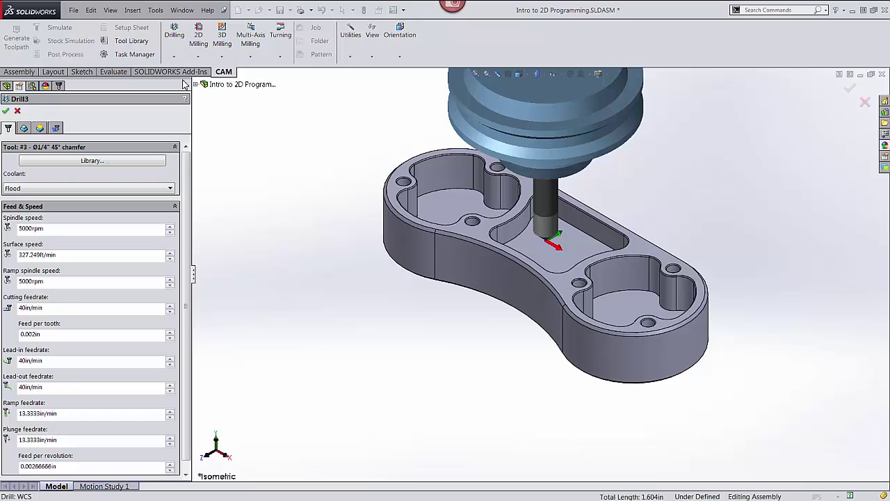
left_click(60, 163)
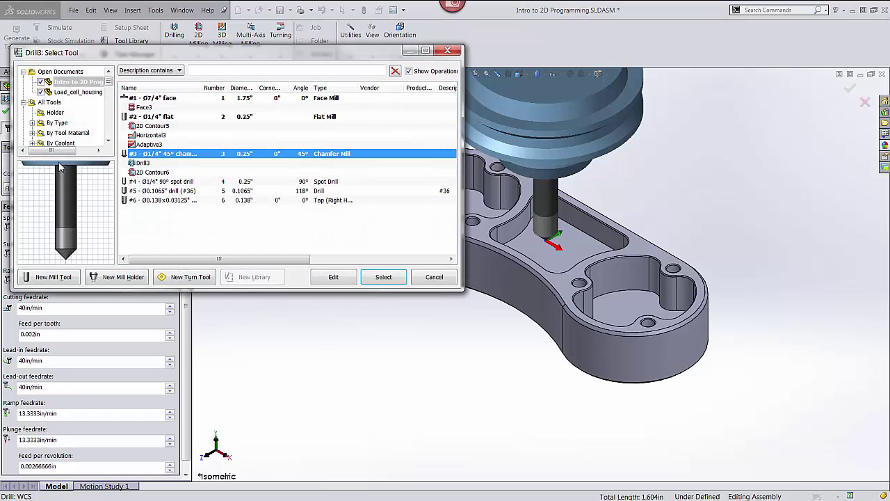
left_click(156, 182)
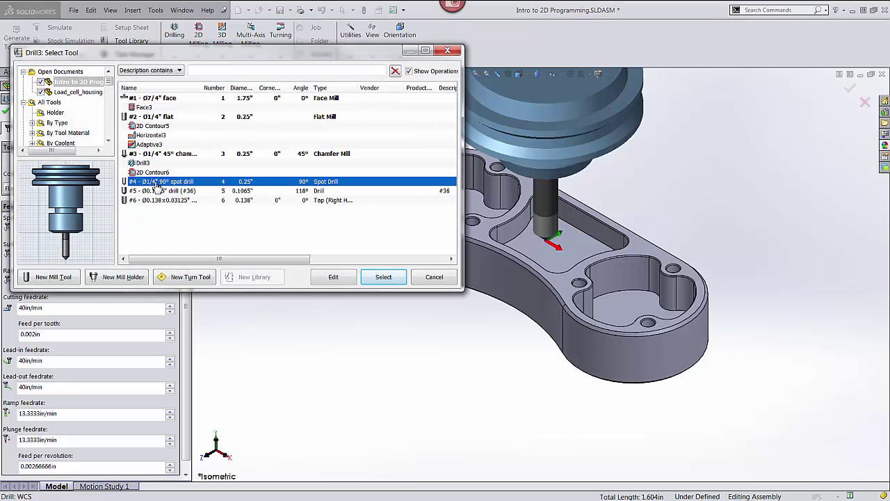
left_click(385, 281)
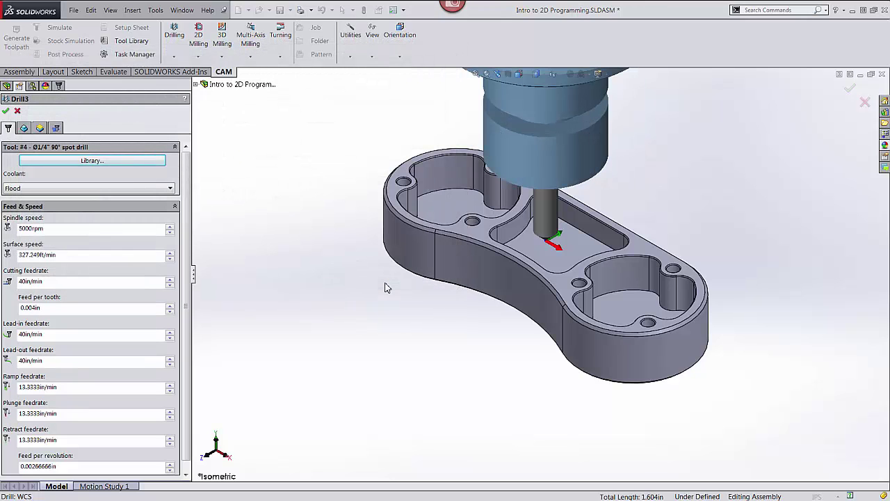
Select the chamfer face of one screw hole, include all holes of the same diameter, and accept the spot drilling operation.
left_click(24, 129)
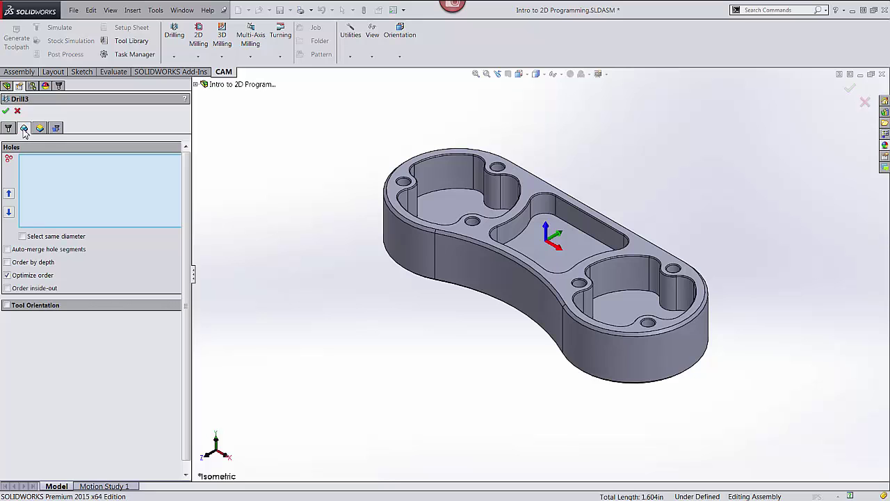
scroll(462, 197, "down", 5)
scroll(467, 198, "down", 2)
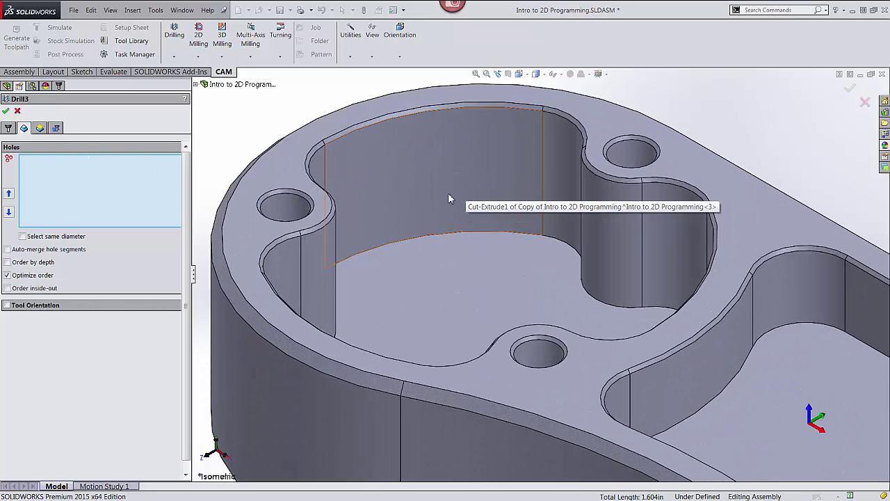
left_click(282, 196)
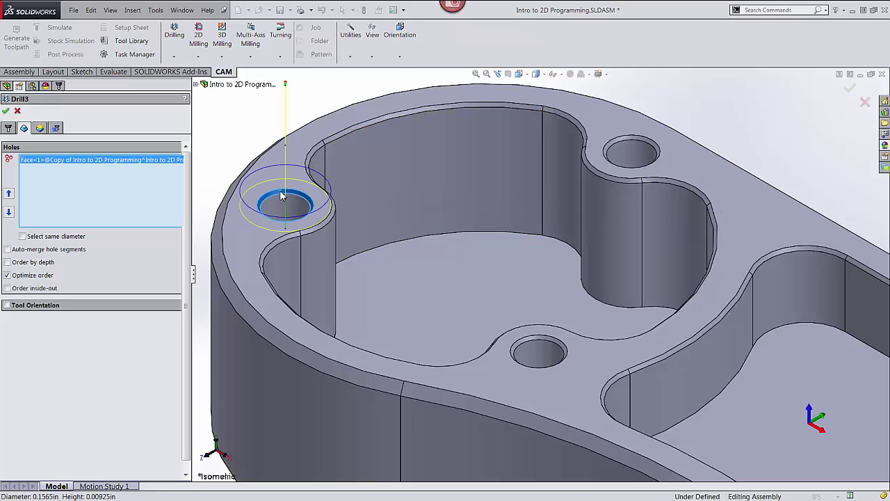
left_click(23, 237)
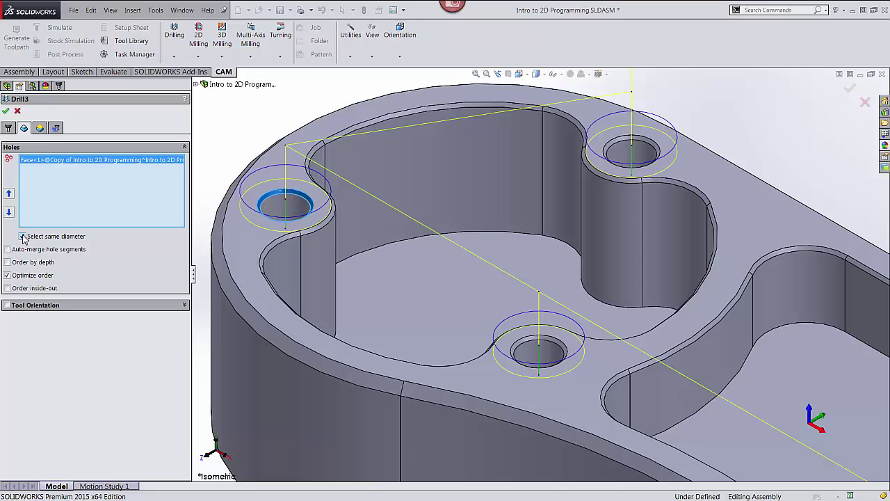
left_click(6, 111)
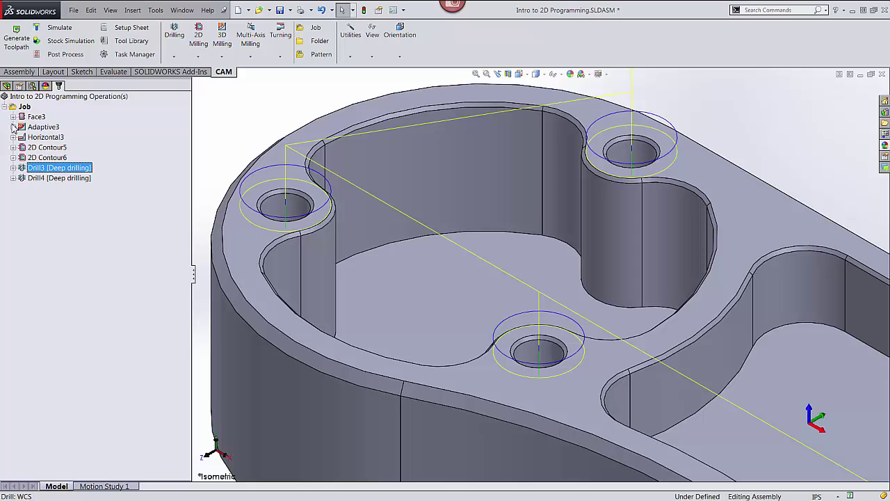
Edit the duplicated drill operation and assign it the #5 Ø0.1065" drill (#36).
left_click(35, 180)
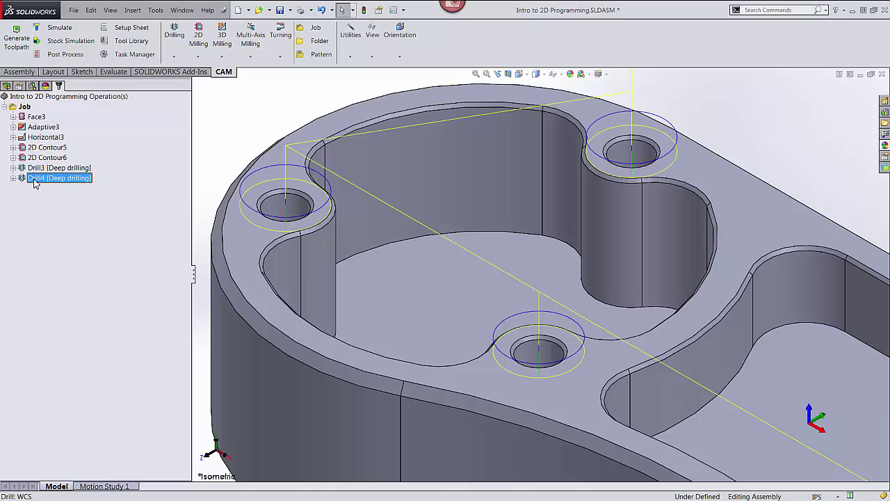
right_click(34, 181)
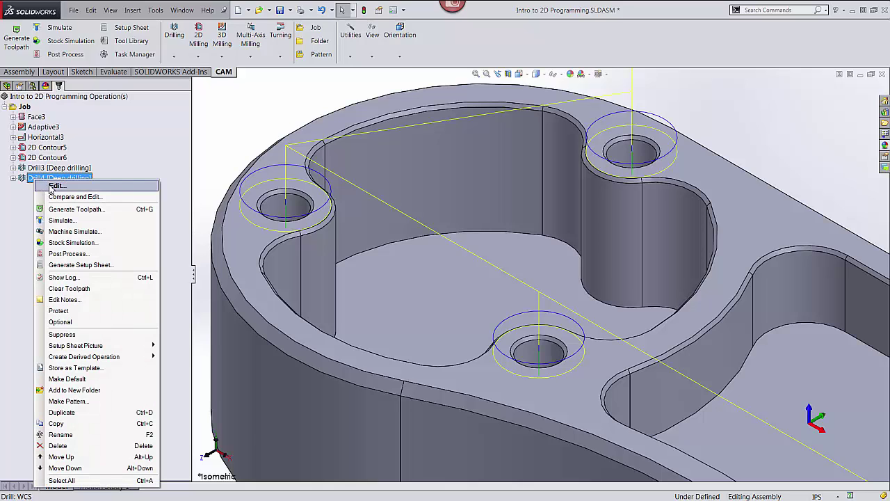
left_click(50, 186)
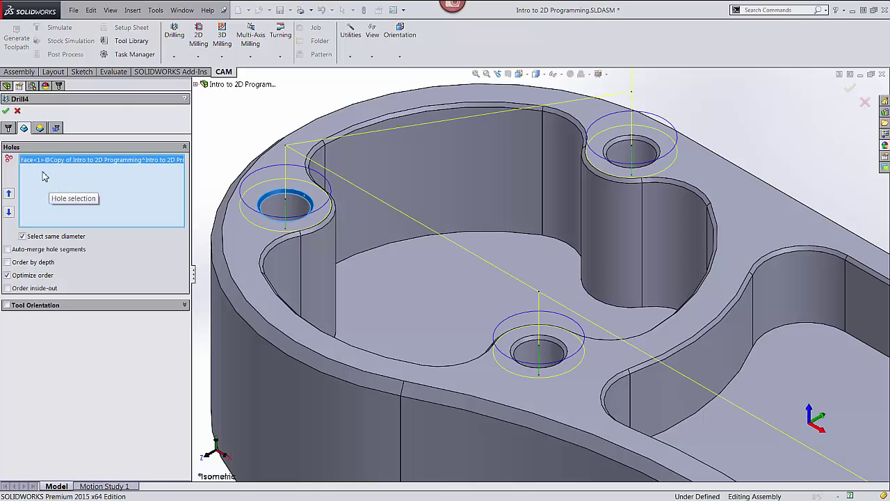
left_click(10, 130)
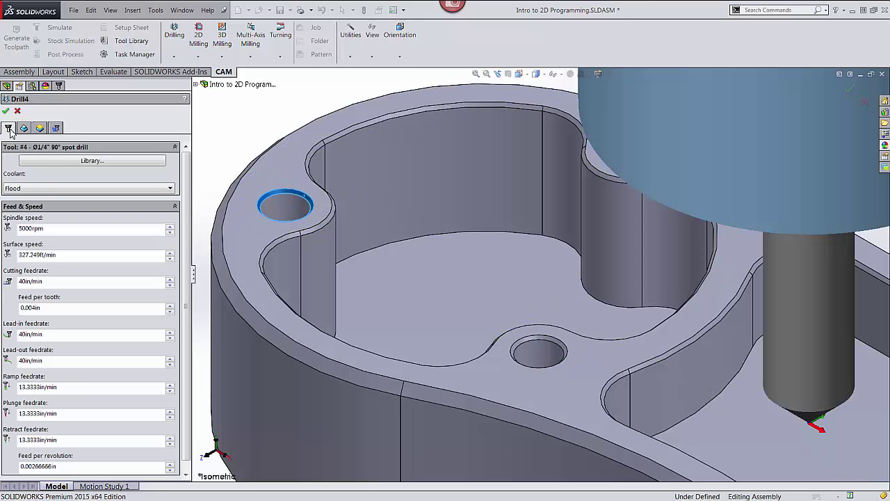
left_click(54, 162)
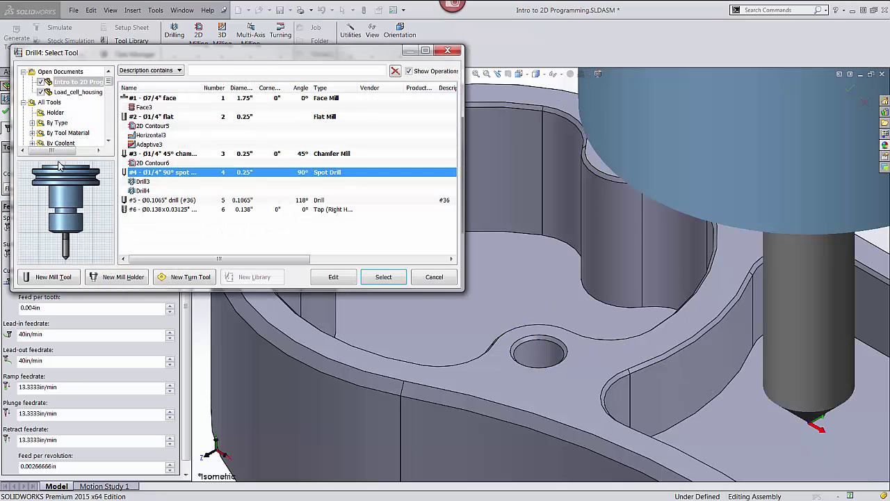
left_click(161, 201)
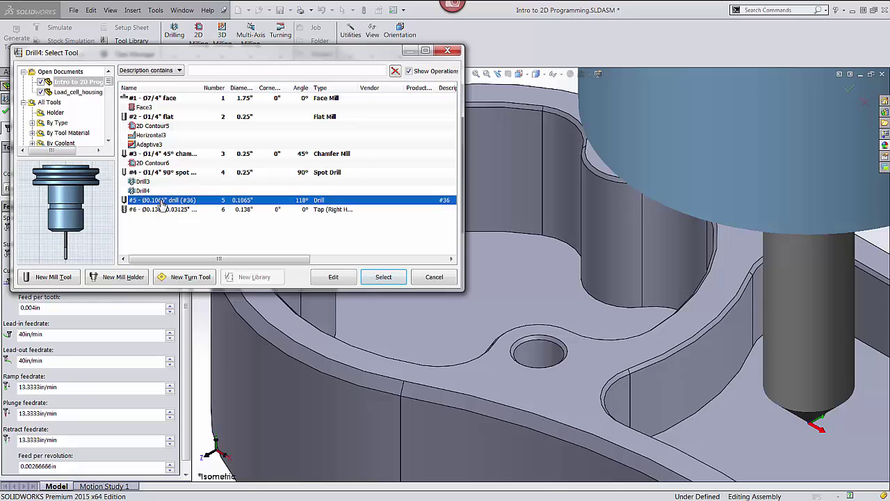
left_click(370, 279)
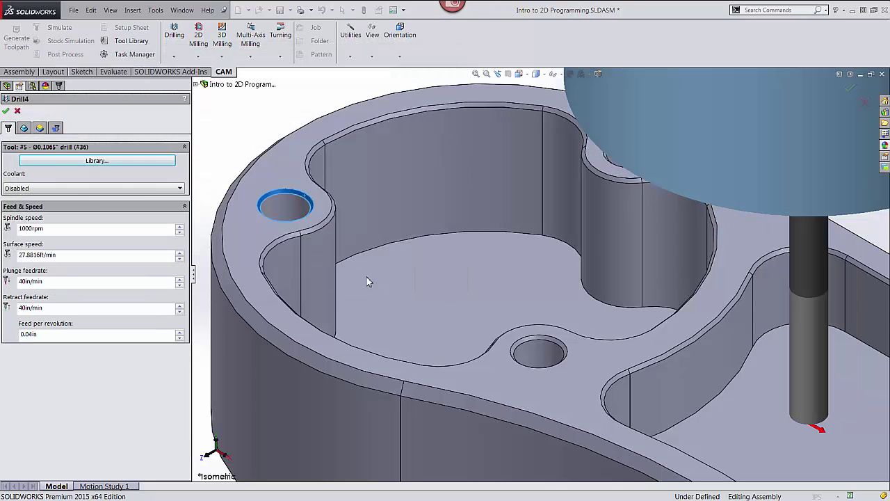
Replace the hole selection with the inner cylindrical face of one screw hole and include all holes of the same diameter.
left_click(24, 128)
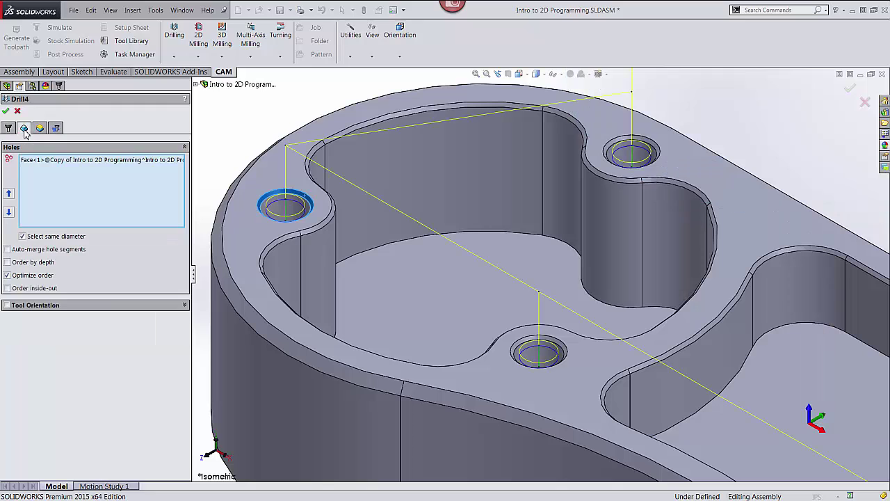
right_click(41, 164)
left_click(50, 167)
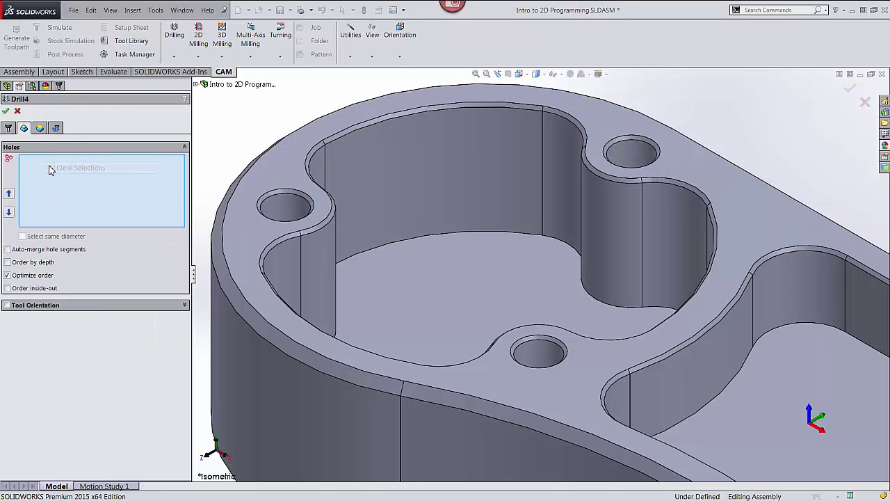
left_click(281, 208)
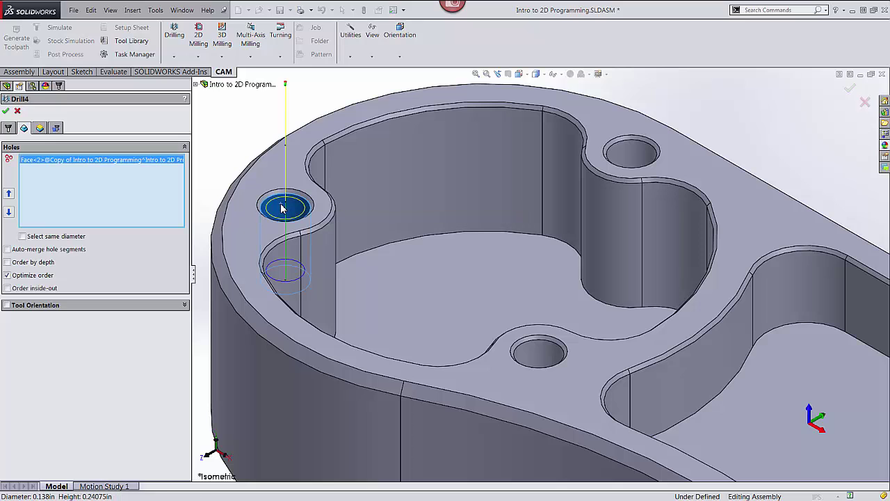
left_click(22, 237)
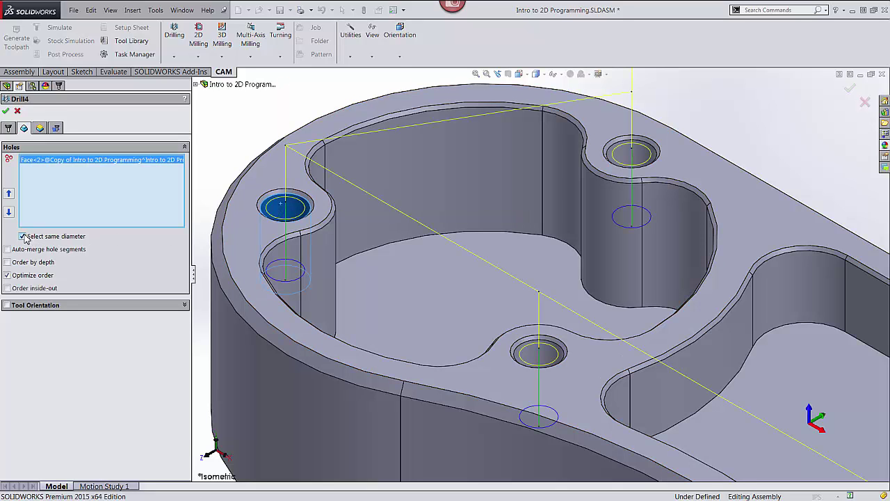
Set the drilling bottom offset to -0.1 in from the hole bottom and accept the operation.
left_click(40, 128)
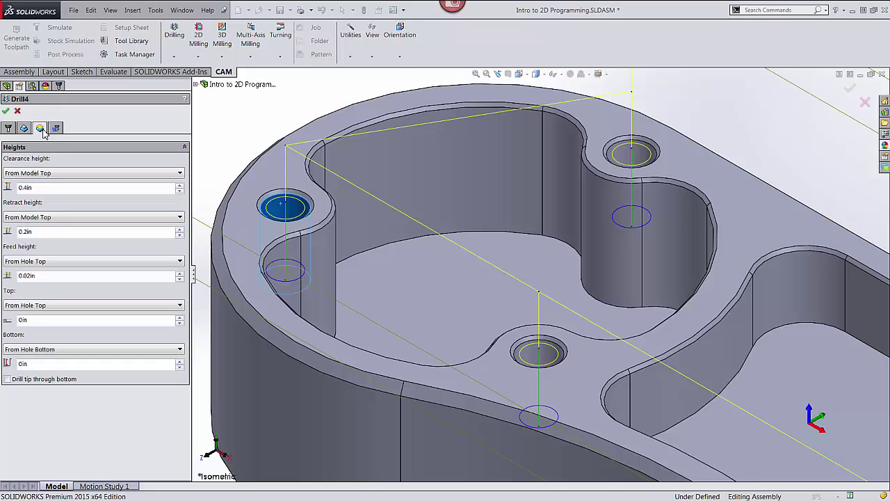
double_click(22, 363)
key("BackSpace")
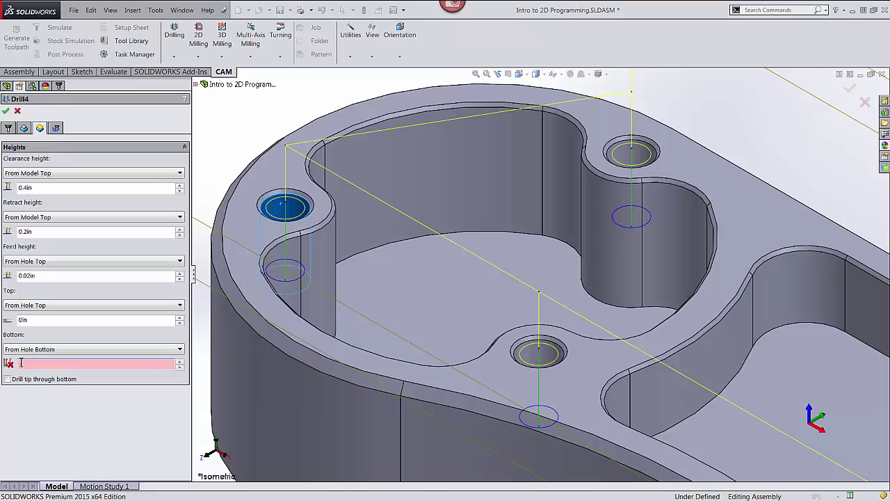
type("1")
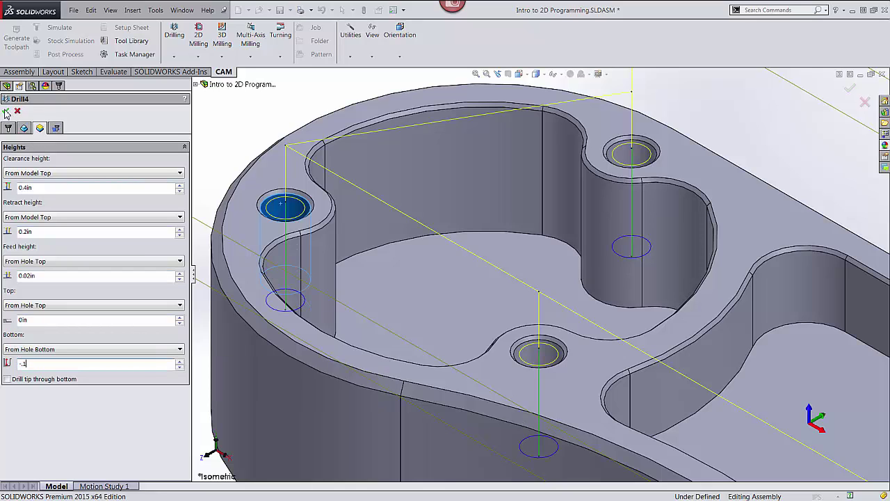
left_click(6, 111)
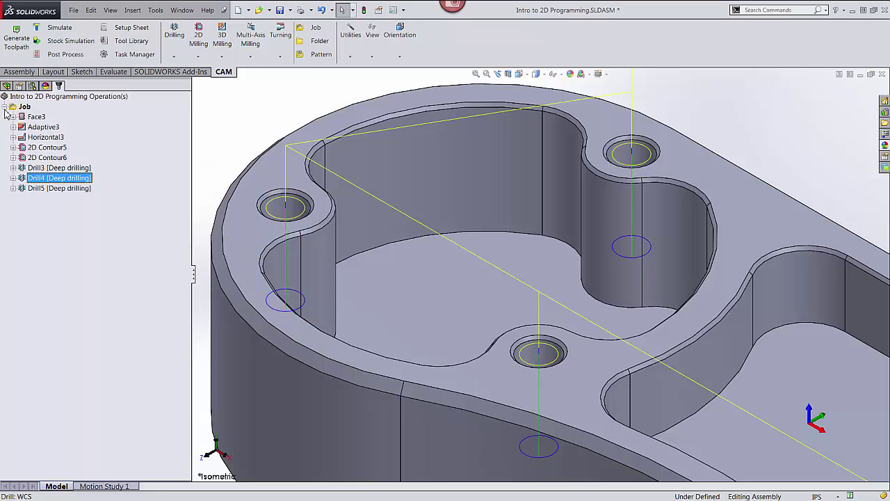
Edit the duplicated Drill5 operation and assign it the #6 Ø0.138x0.03125" right tap.
right_click(25, 189)
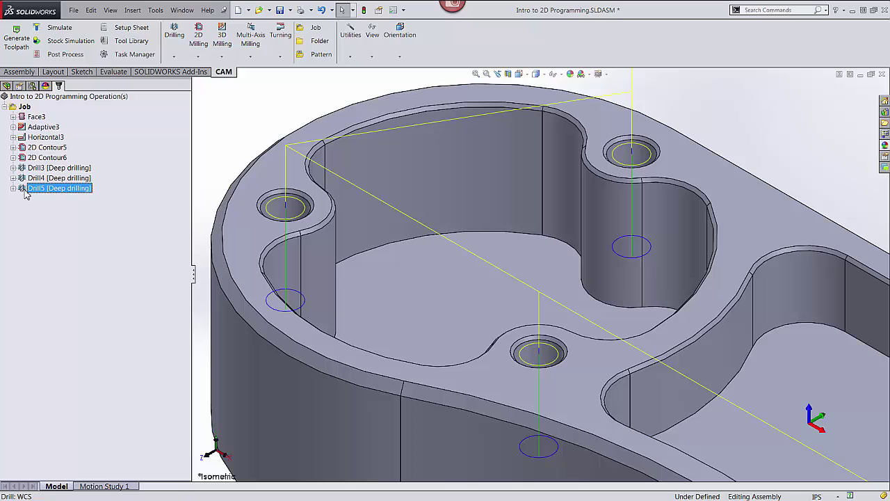
left_click(36, 197)
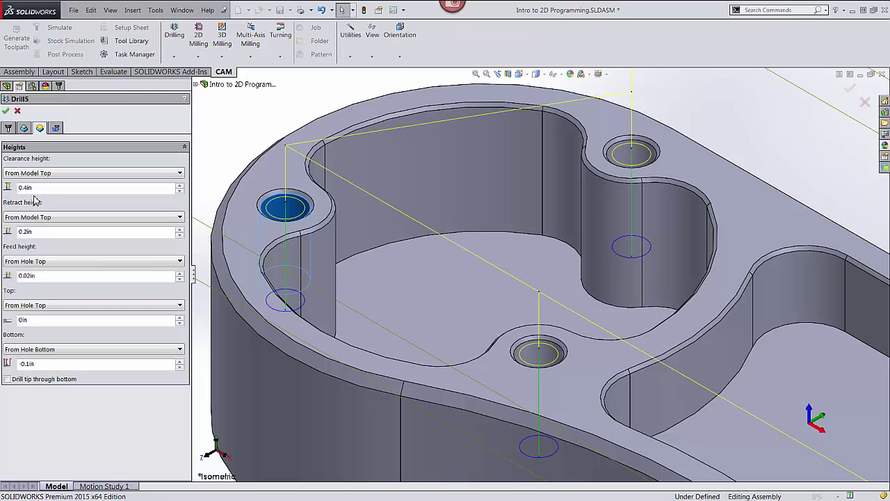
left_click(10, 130)
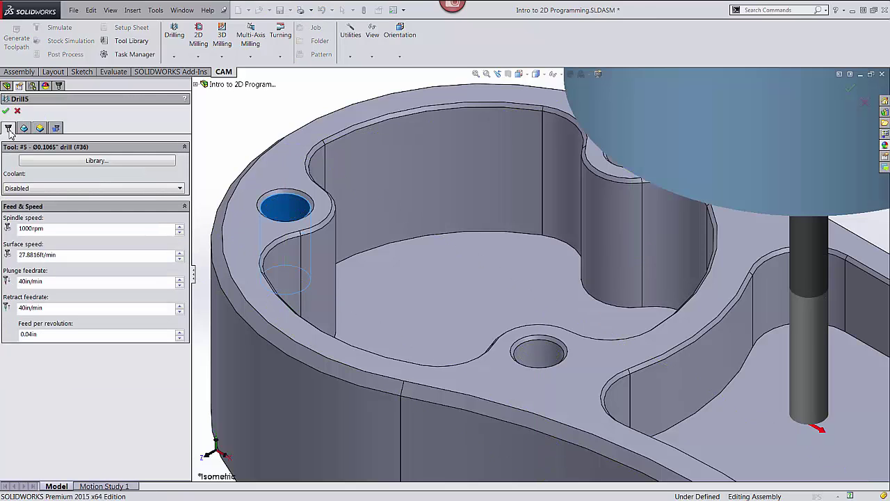
left_click(38, 162)
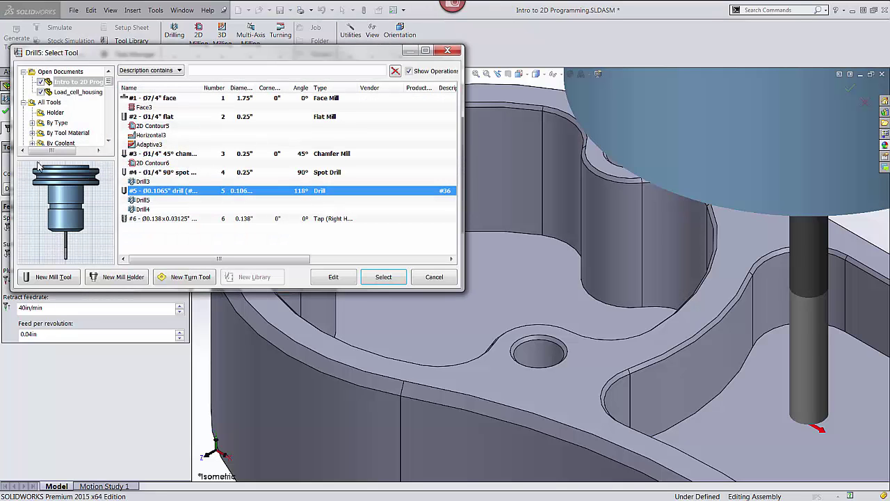
left_click(146, 221)
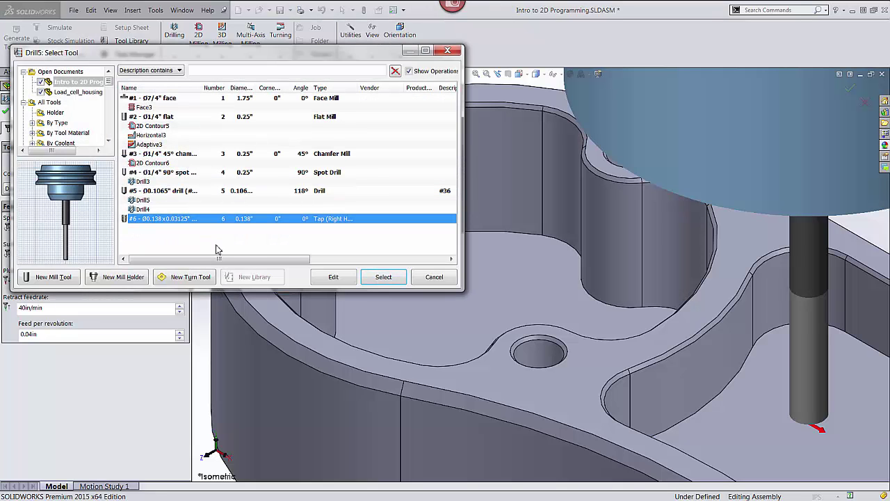
left_click(369, 279)
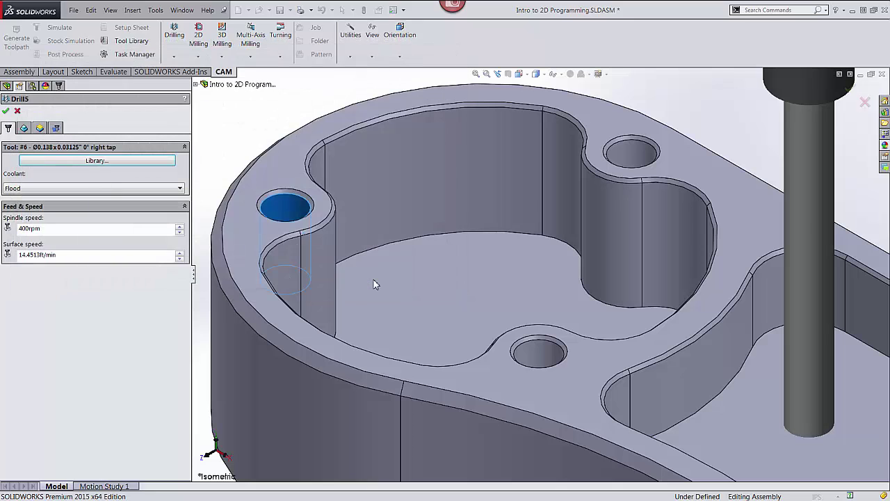
Set the bottom offset to 0 in from the hole bottom, choose the Tapping cycle, and accept the operation.
left_click(39, 129)
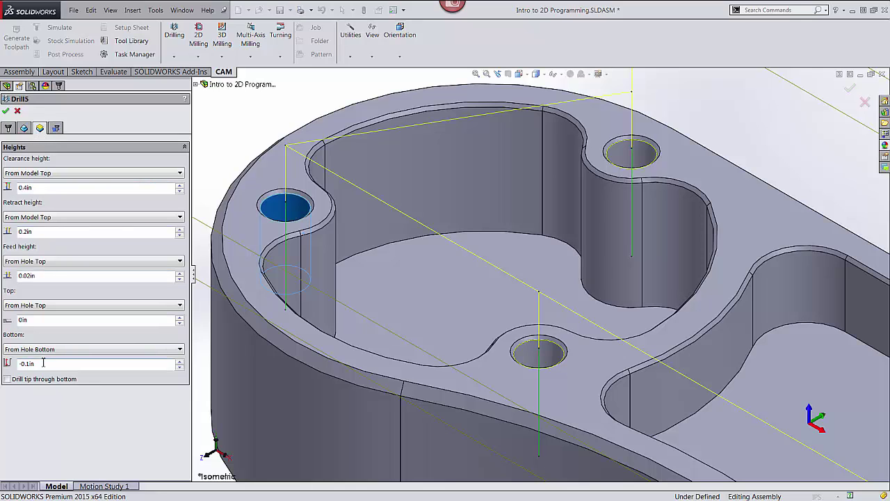
left_click_drag(42, 363, 20, 363)
type("0")
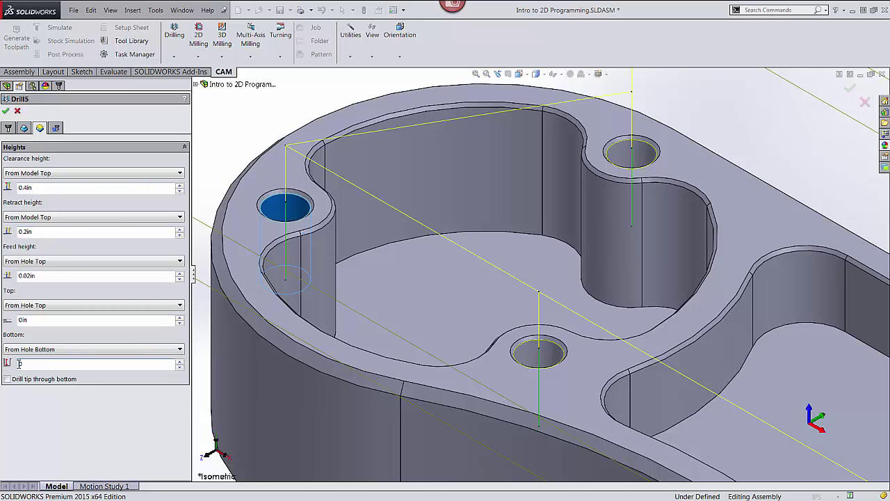
left_click(55, 129)
left_click(83, 161)
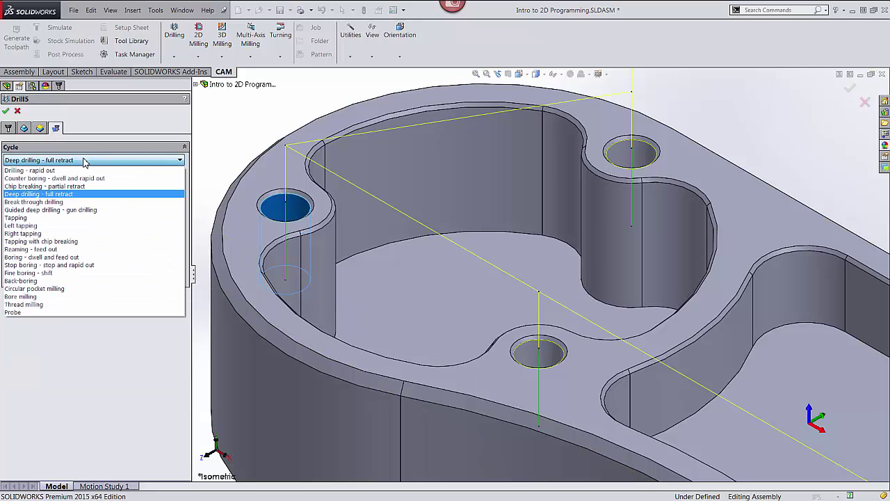
left_click(59, 217)
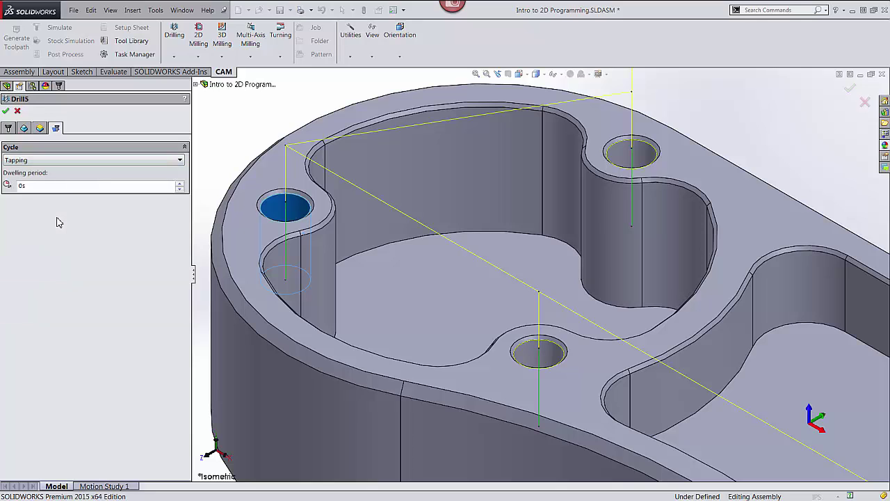
left_click(7, 112)
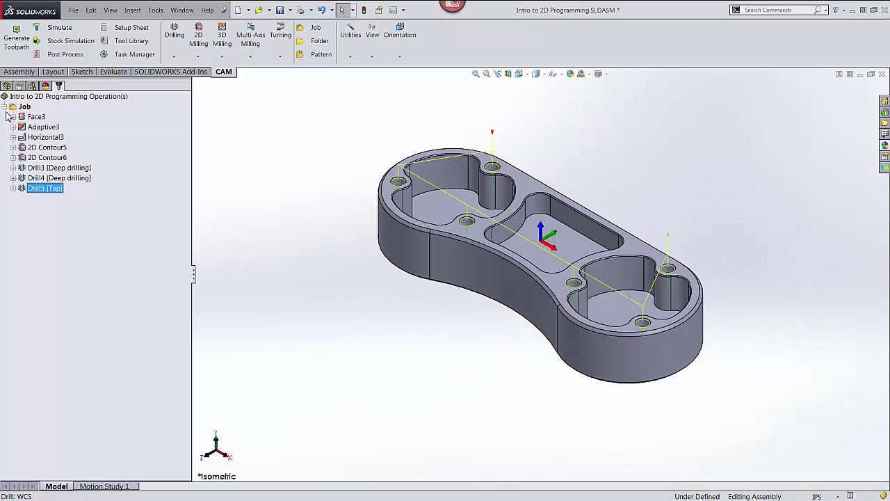
Run the stock simulation for the whole job and close it.
left_click(25, 106)
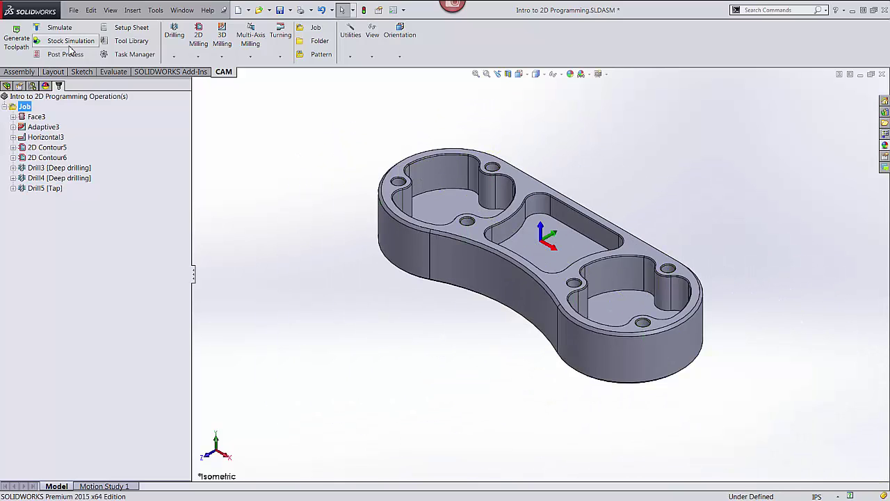
left_click(70, 41)
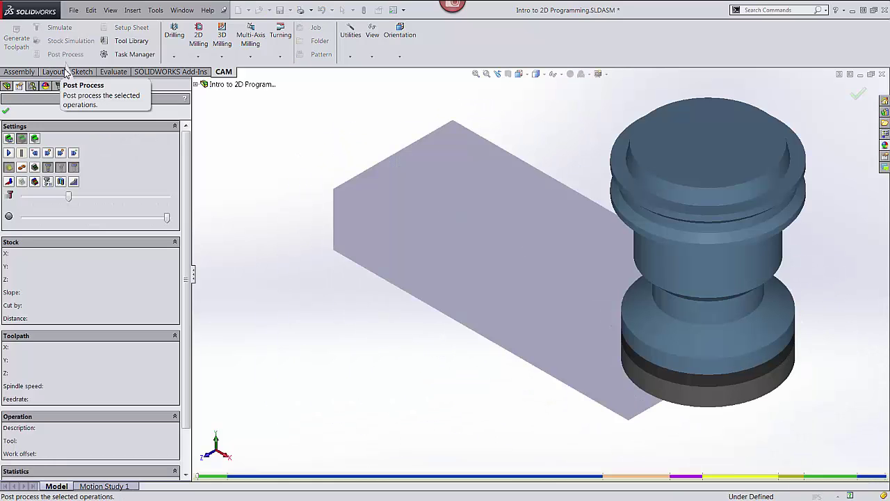
left_click(9, 155)
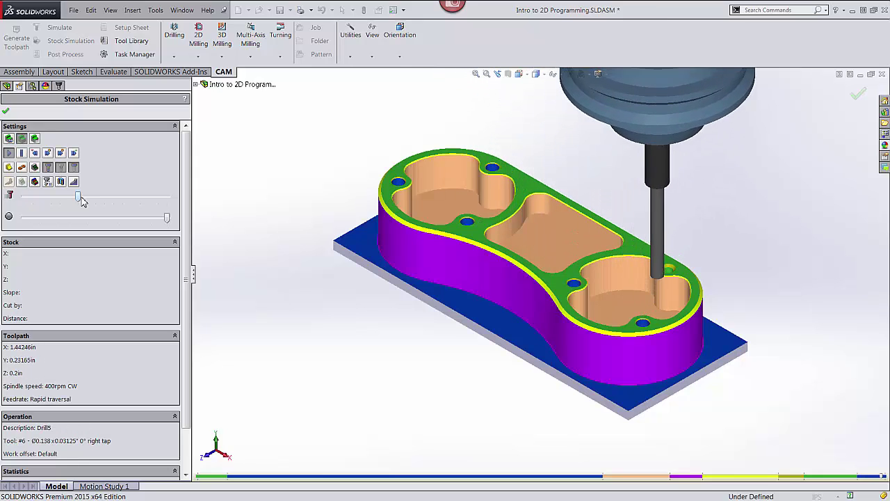
left_click(6, 111)
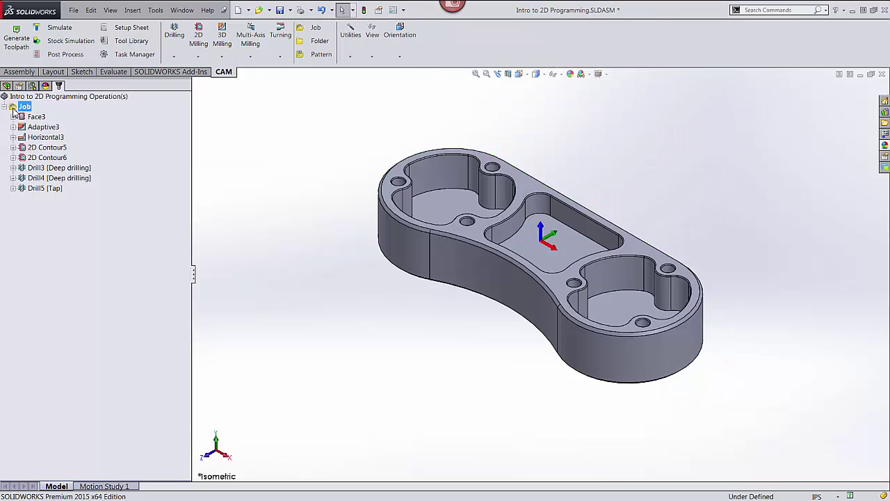
Post process the job with the haas.cps - Generic HAAS configuration as program 100.
left_click(66, 57)
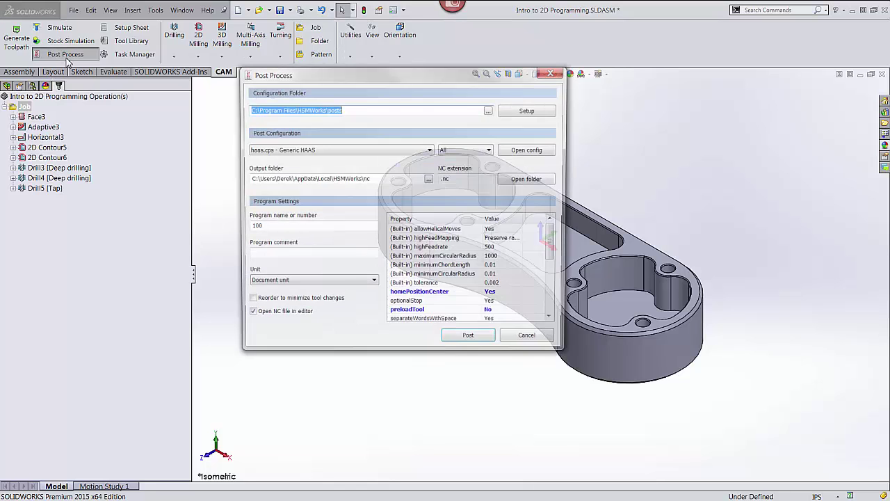
left_click(463, 340)
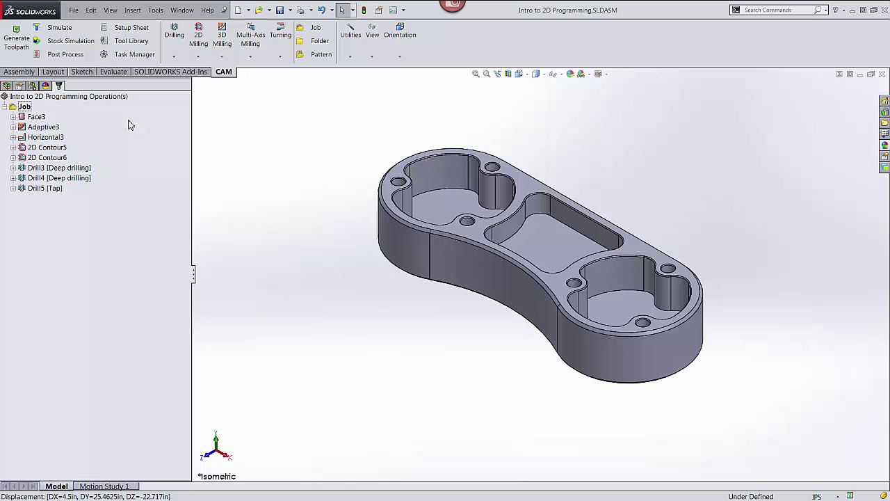
Store all operations from Face3 through Drill5 as a template named "5 minute video".
left_click(23, 118)
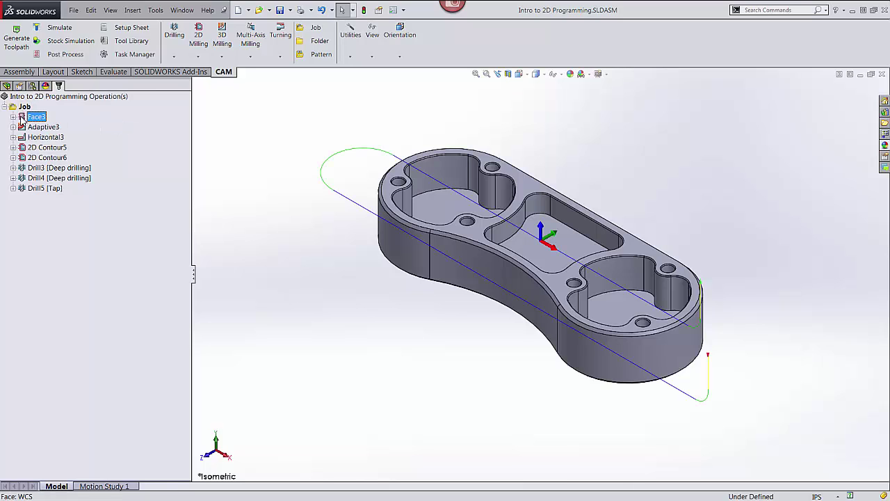
left_click(22, 189, "shift")
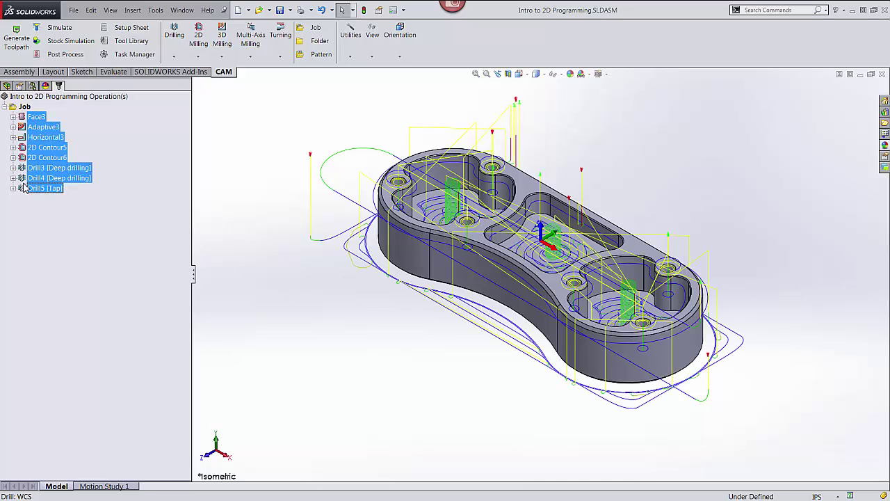
right_click(33, 174)
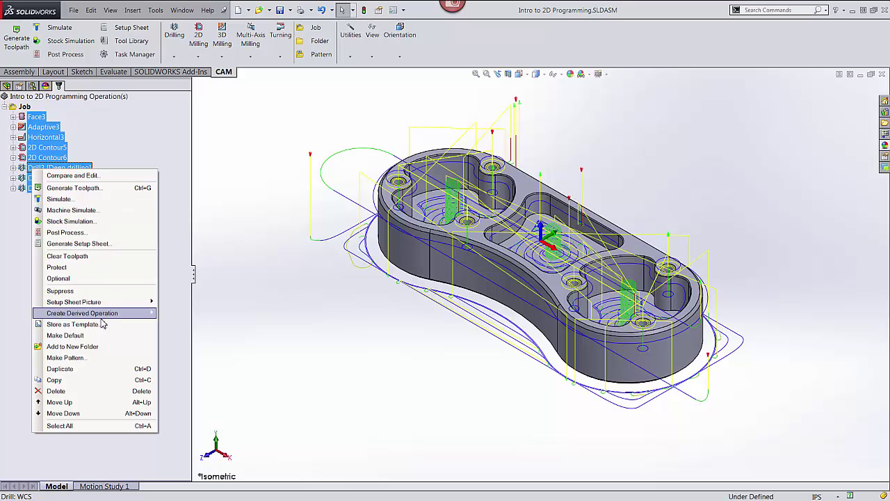
left_click(73, 324)
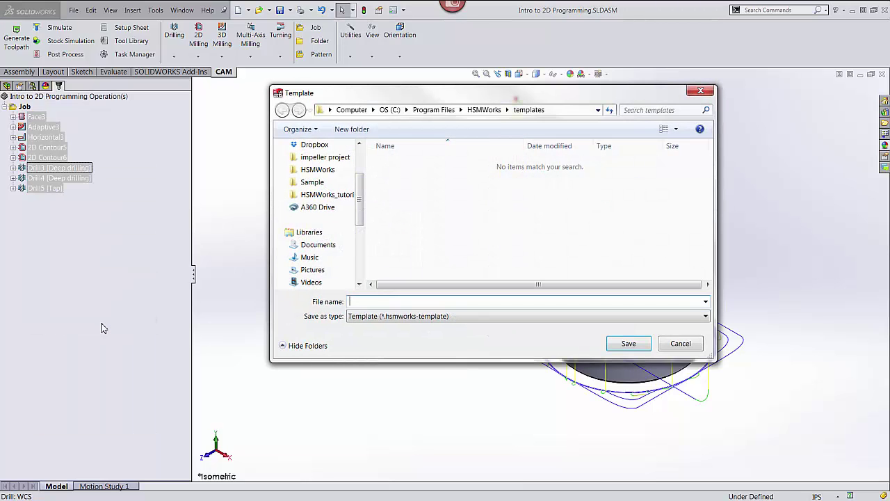
left_click(627, 348)
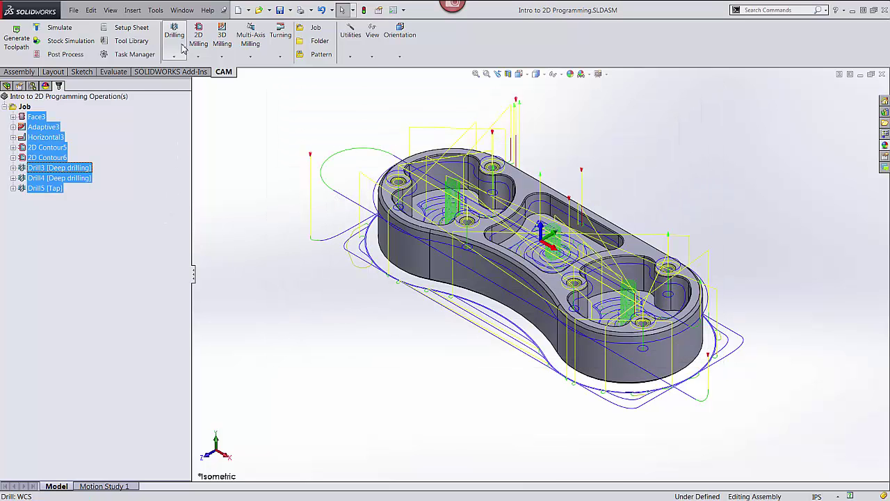
Switch to the Load_cell_housing.SLDPRT part and create all operations from the "5 minute video" template.
left_click(181, 10)
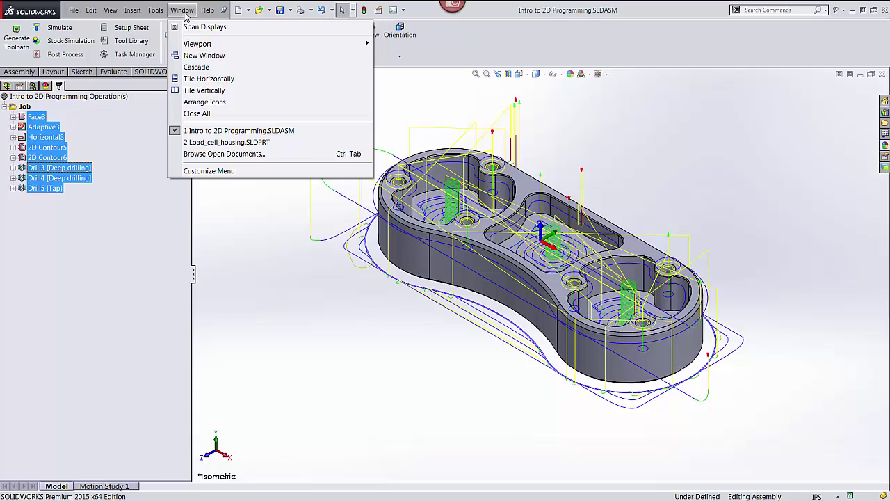
left_click(201, 142)
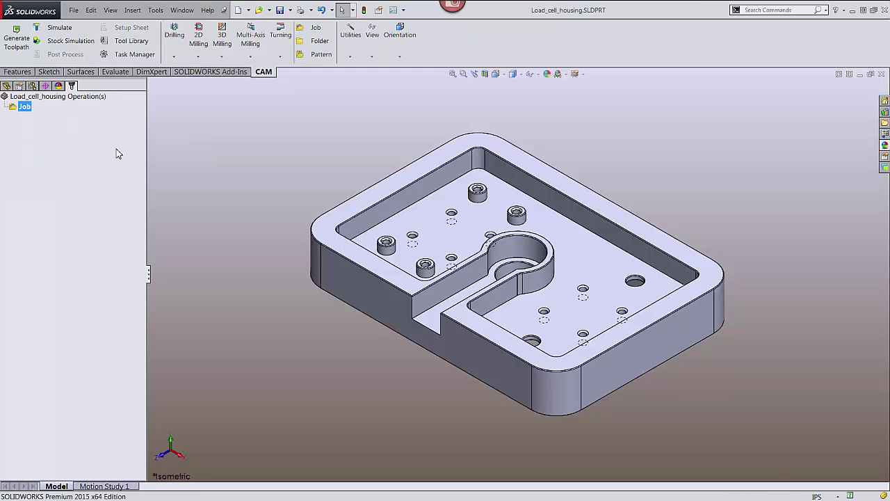
right_click(61, 154)
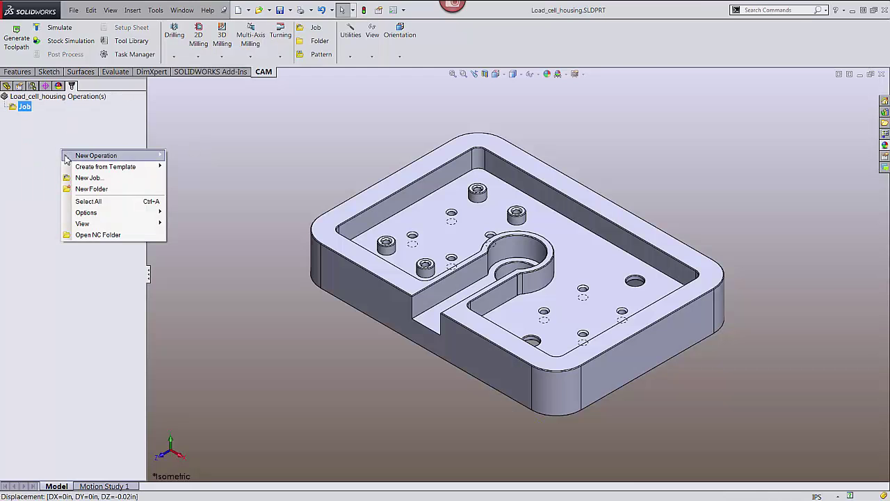
mouse_move(86, 169)
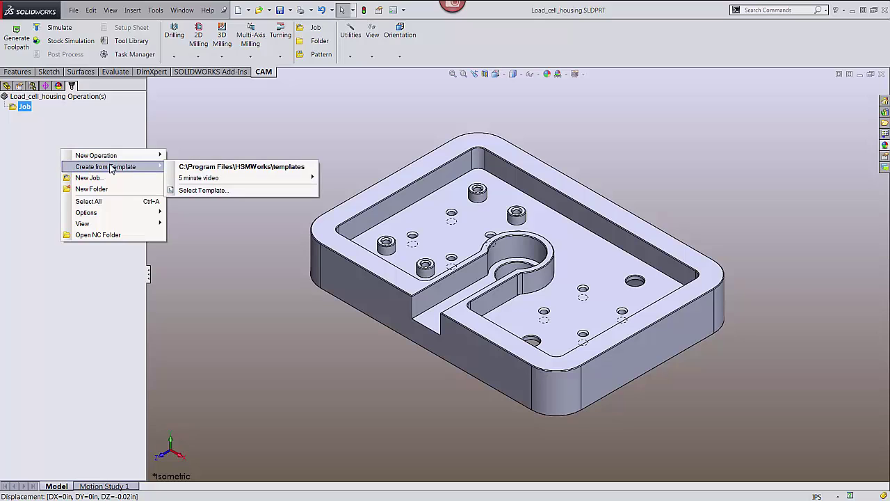
mouse_move(230, 180)
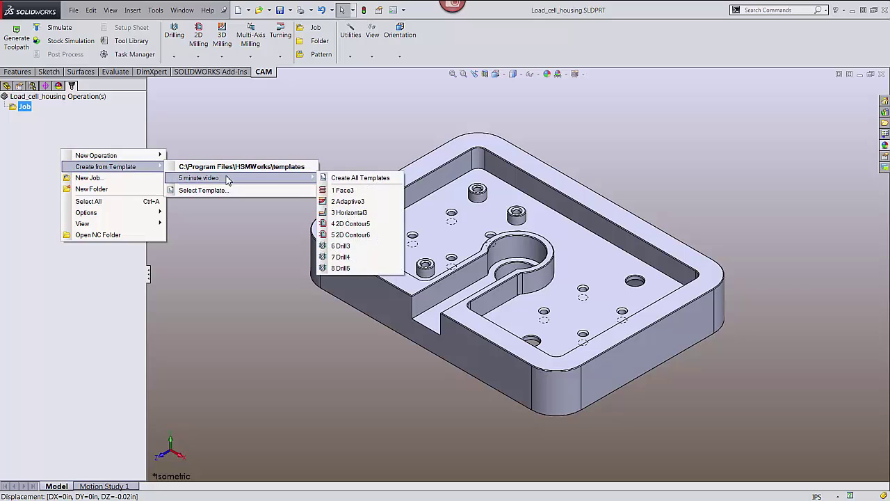
left_click(349, 178)
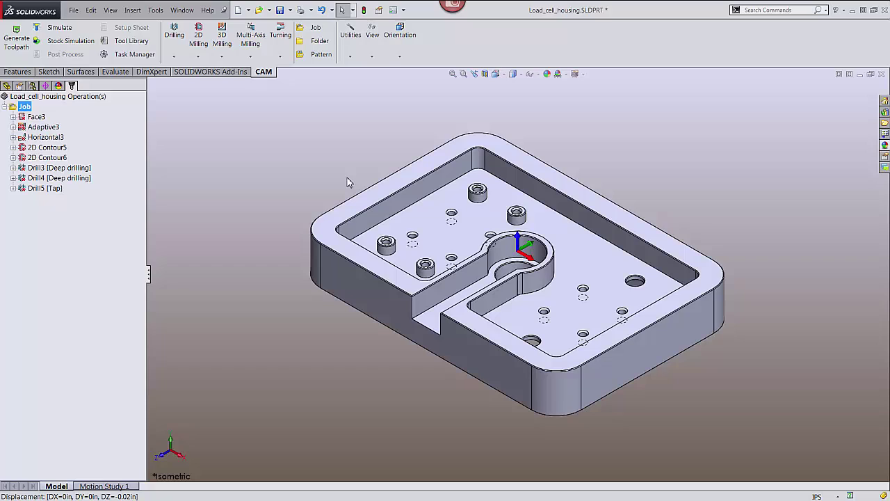
Generate the toolpaths for the Face3, Adaptive3 and Horizontal3 operations.
left_click(26, 119)
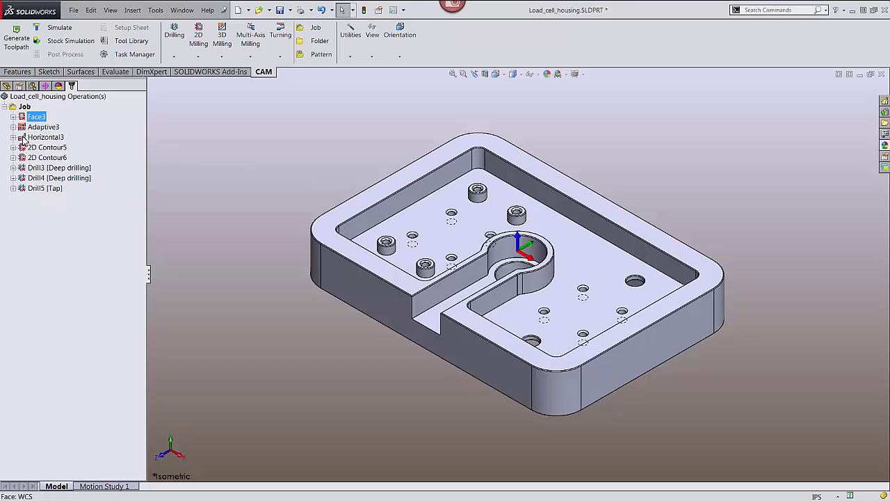
left_click(23, 138, "shift")
left_click(18, 40)
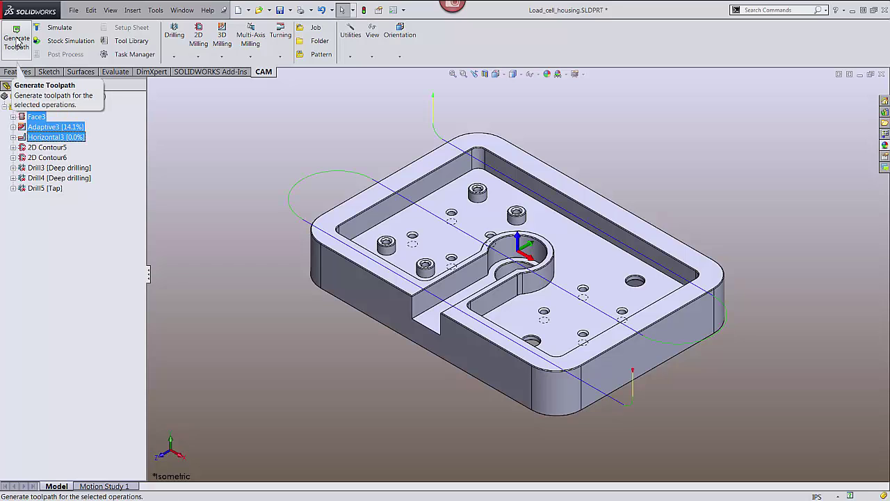
Edit the 2D Contour5 operation, select the housing's outer bottom edge as its contour, and accept it.
left_click(38, 148)
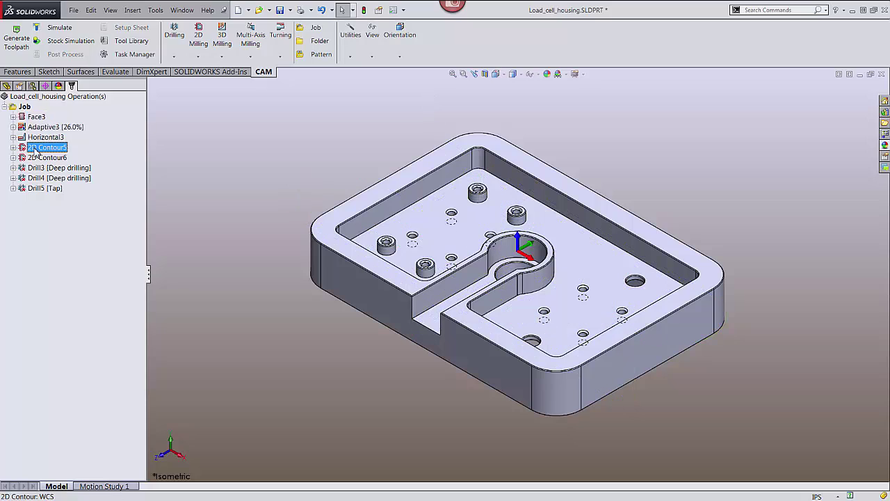
right_click(38, 149)
left_click(43, 156)
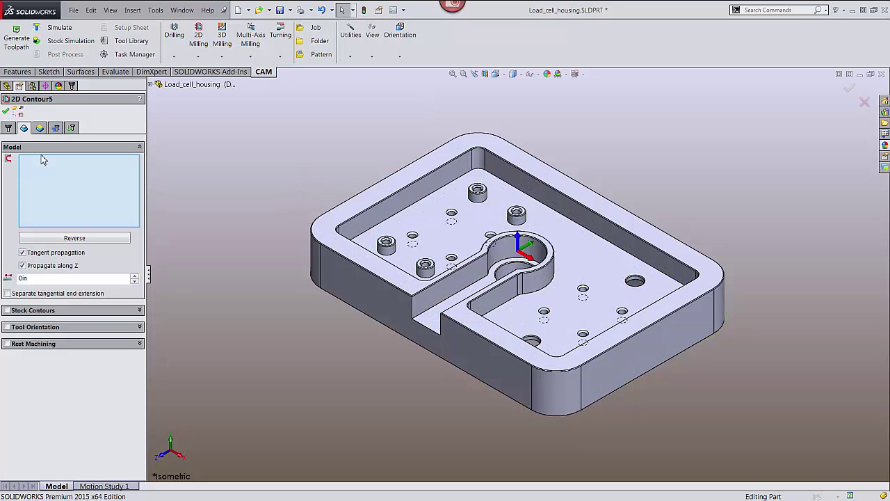
left_click(491, 386)
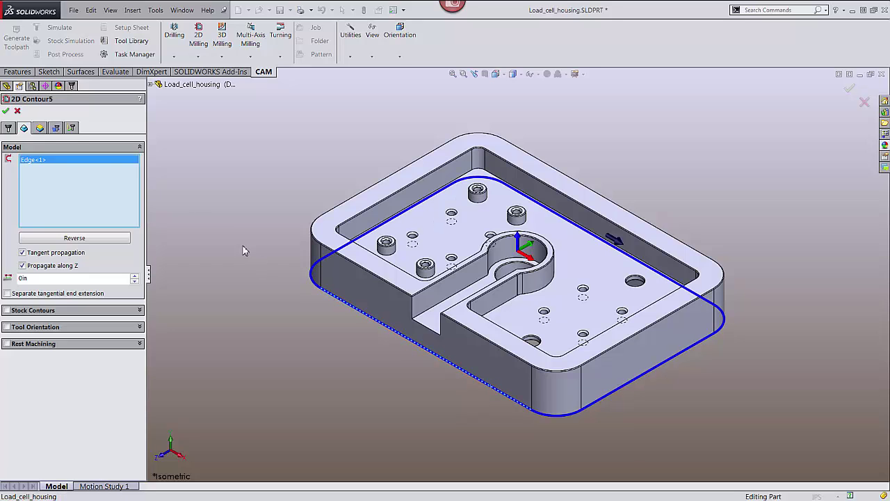
left_click(6, 112)
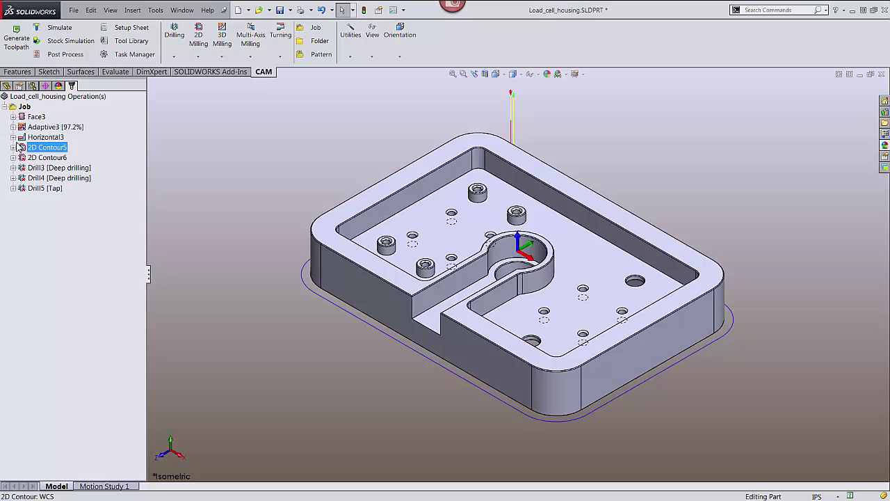
Edit the 2D Contour6 operation and select the pocket's upper edge and the housing's outer top edge as contours.
left_click(41, 158)
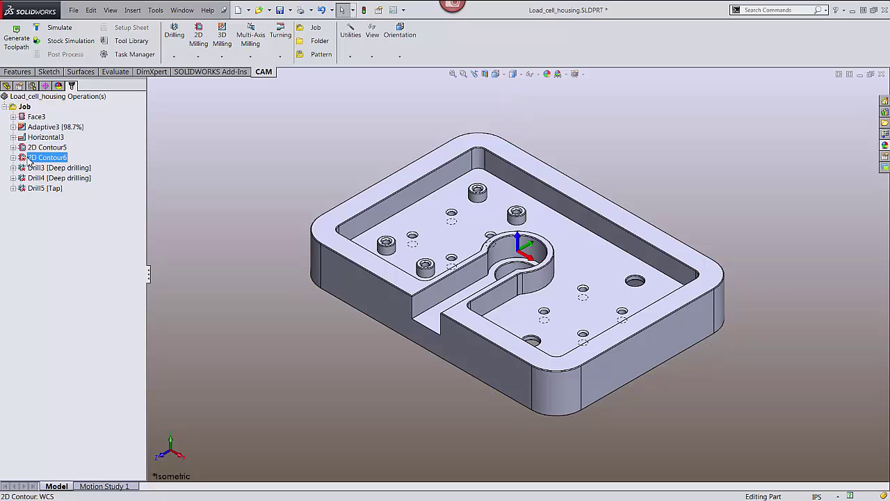
right_click(29, 159)
left_click(39, 164)
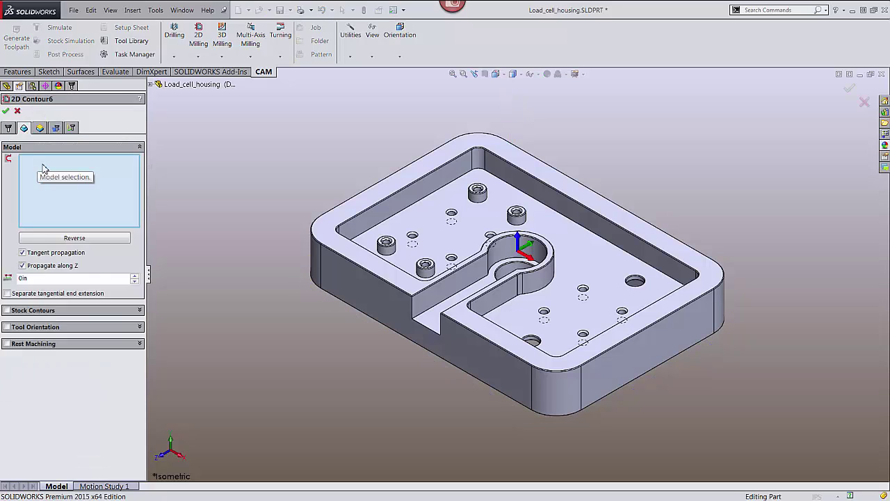
scroll(478, 223, "down", 4)
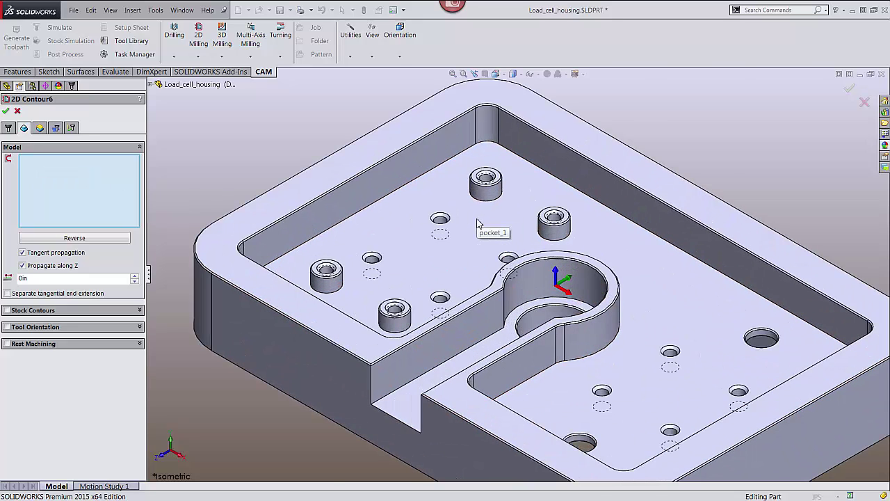
scroll(477, 222, "down", 1)
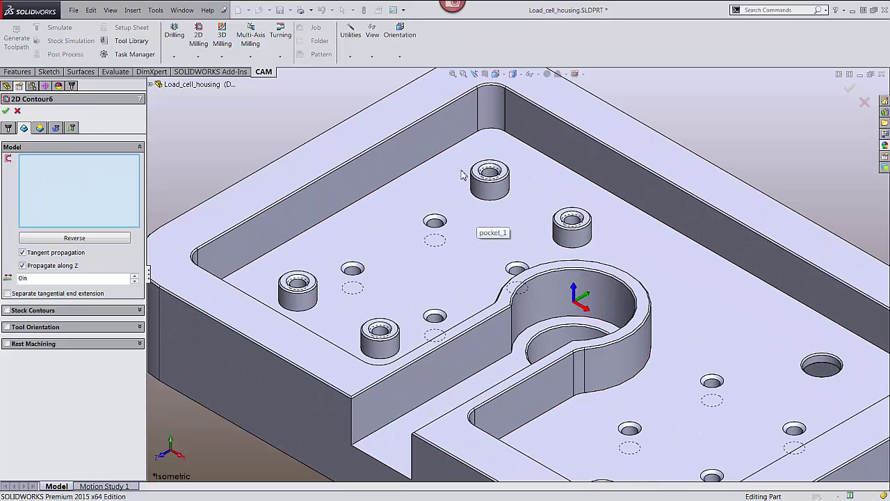
left_click(465, 96)
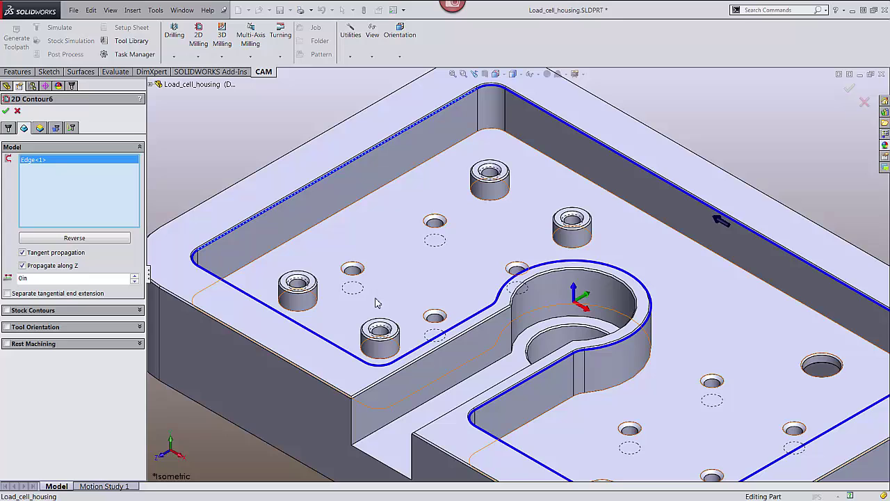
left_click(320, 385)
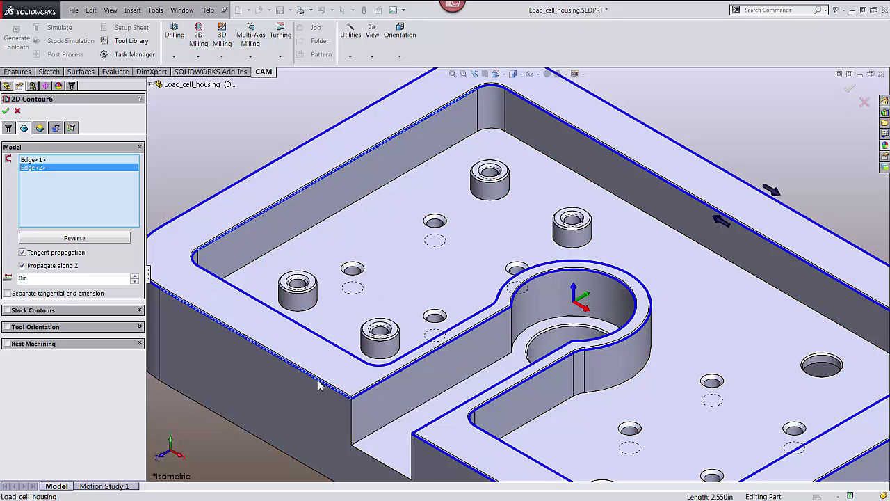
Add the top outer edges of the four raised bosses to the 2D Contour6 selection and accept the operation.
left_click(306, 309)
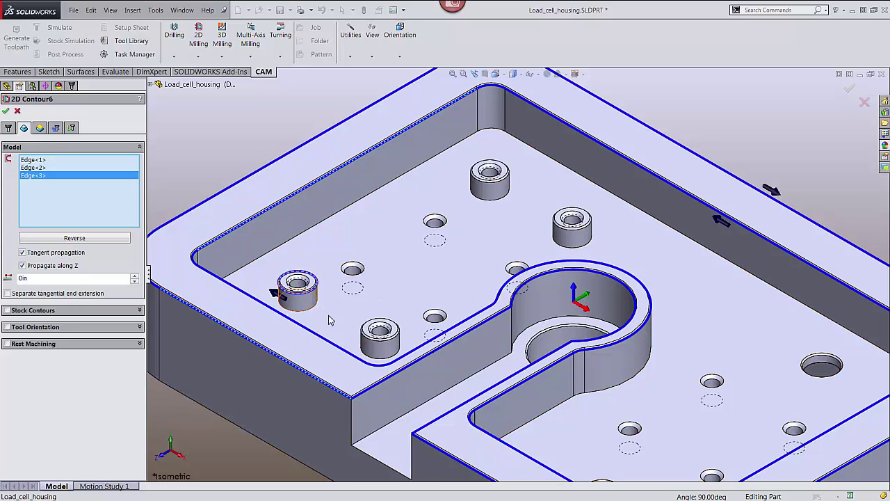
left_click(386, 346)
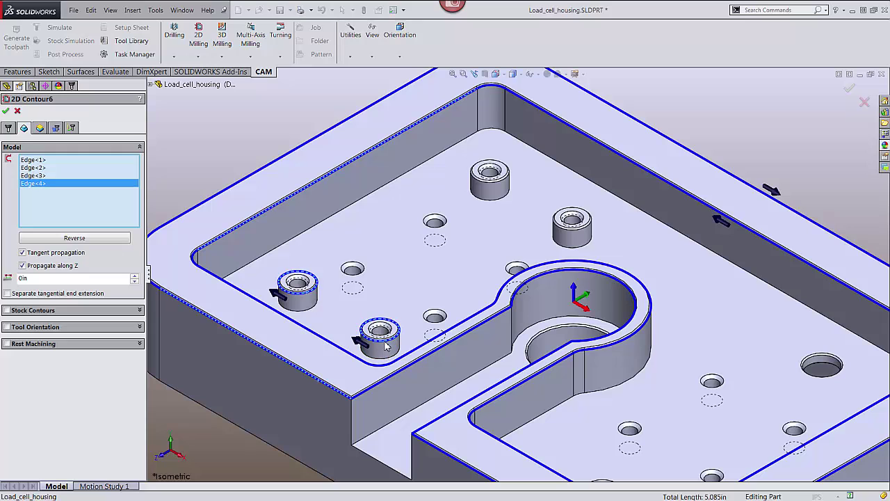
left_click(562, 240)
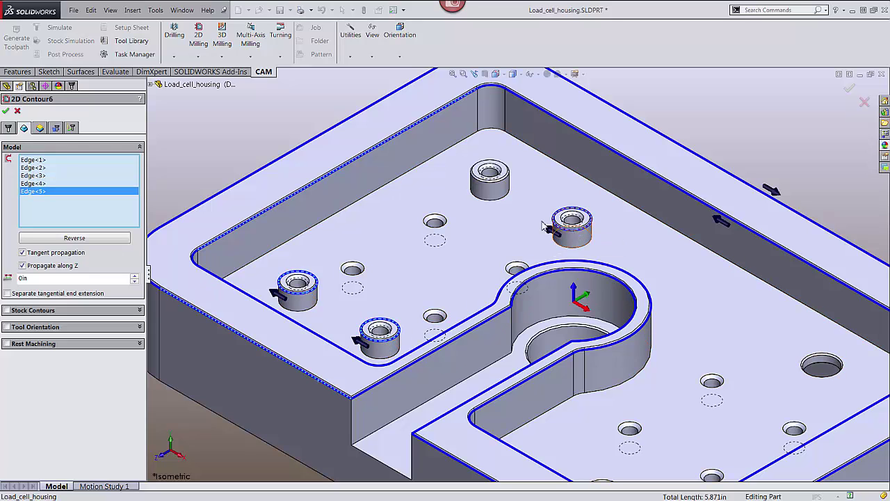
left_click(489, 187)
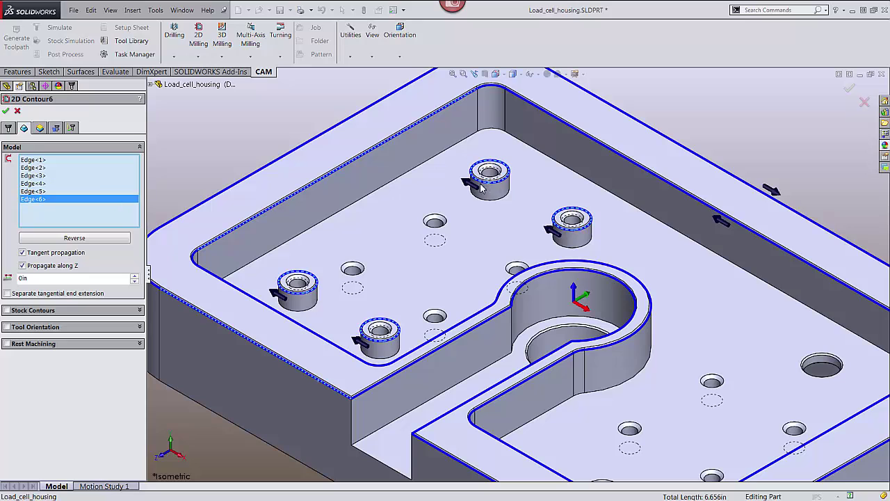
left_click(6, 112)
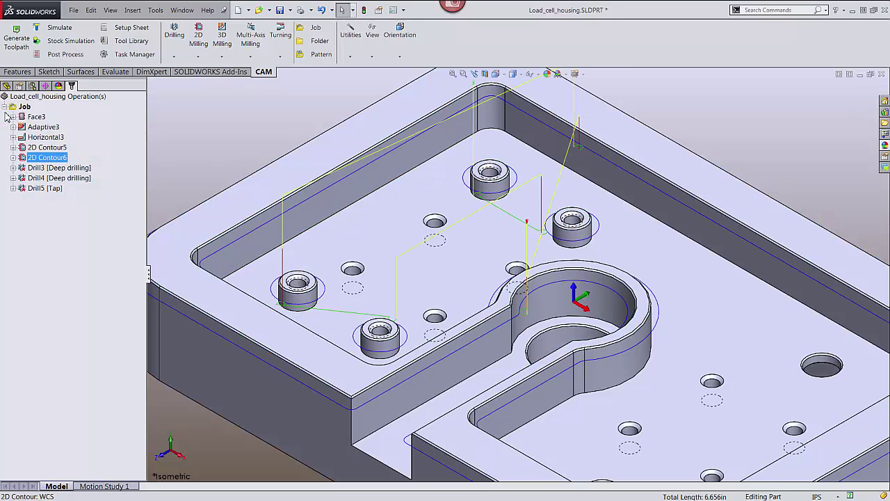
Edit Drill3, select the upper wide face of a boss hole, include all holes of the same diameter, and accept.
left_click(21, 168)
right_click(20, 168)
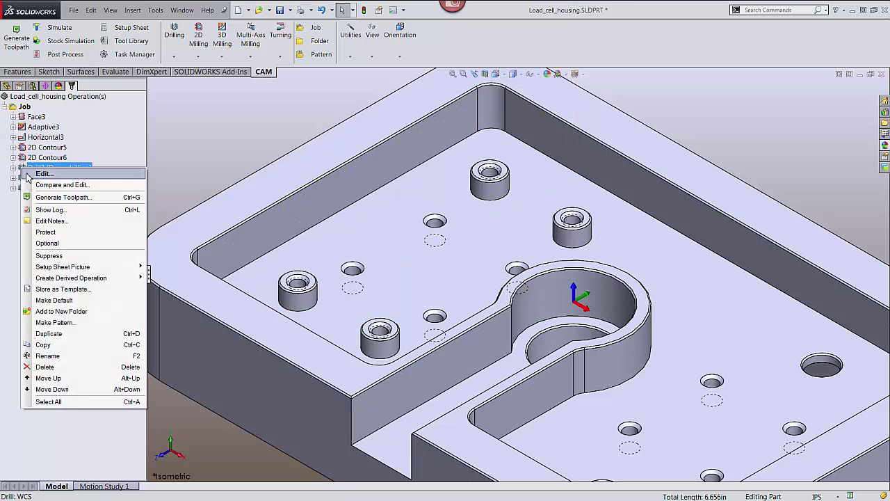
left_click(29, 172)
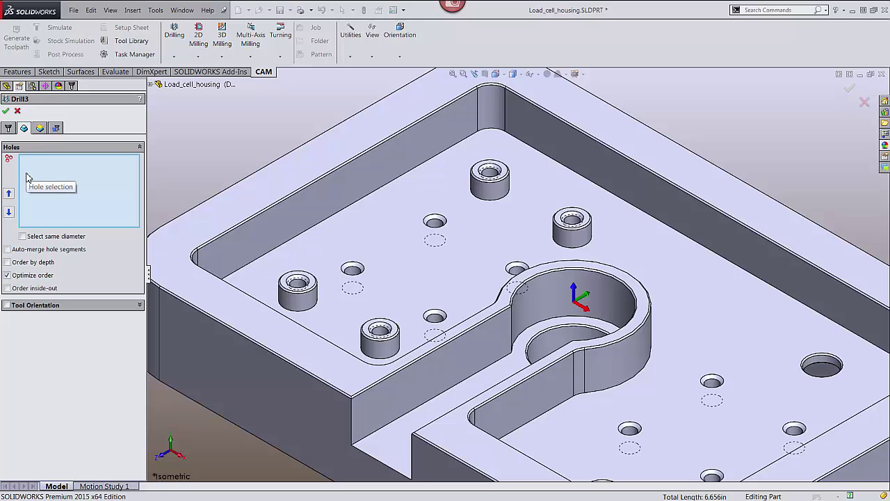
left_click(295, 281)
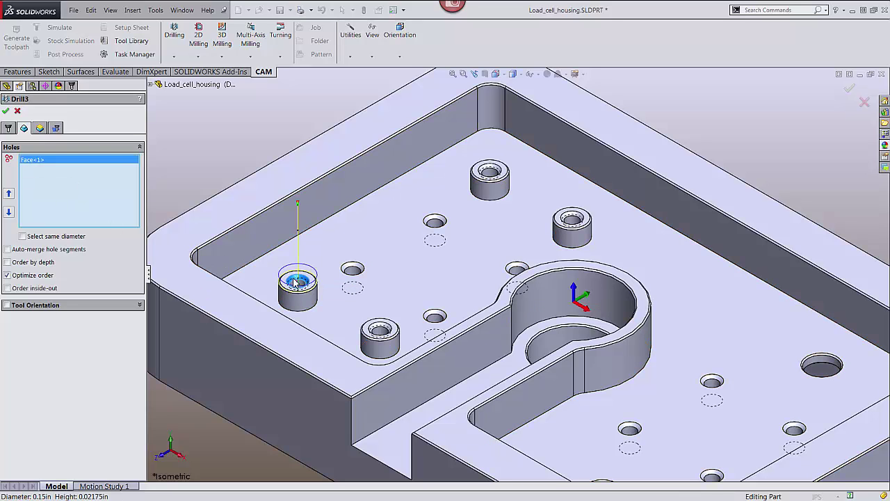
left_click(23, 236)
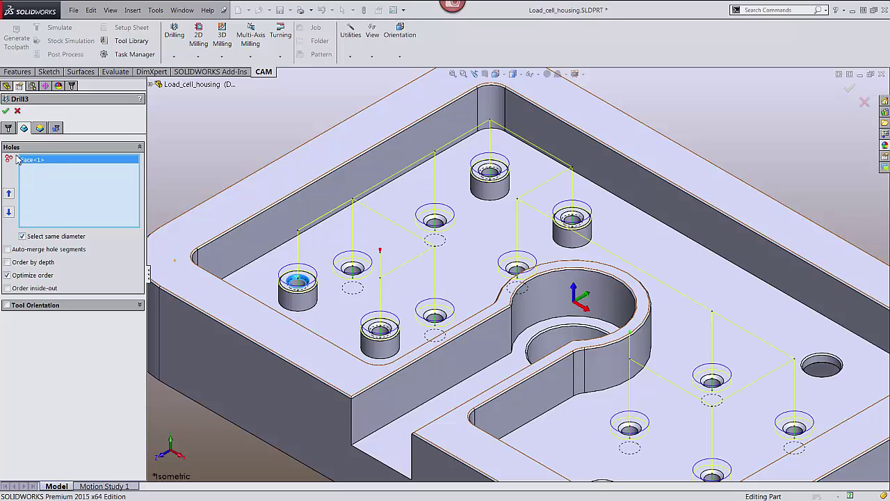
left_click(6, 113)
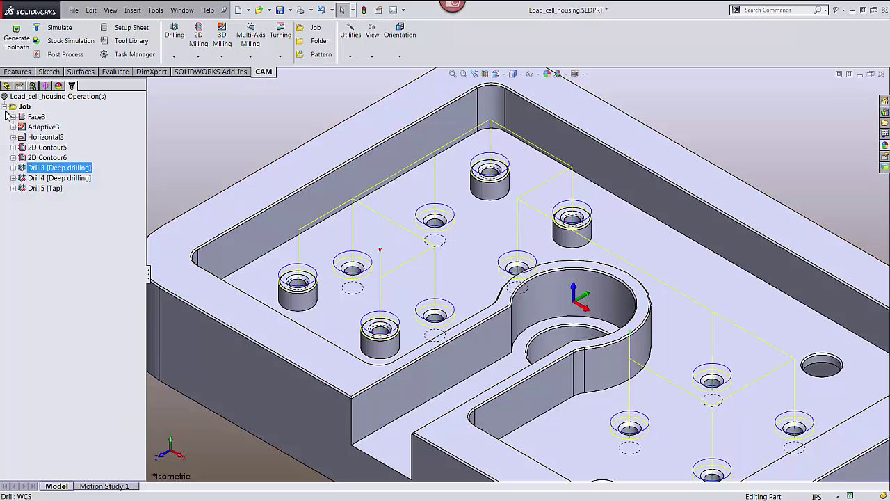
Edit Drill4, select the inner cylindrical face of a boss hole, include all holes of the same diameter, and accept.
left_click(23, 179)
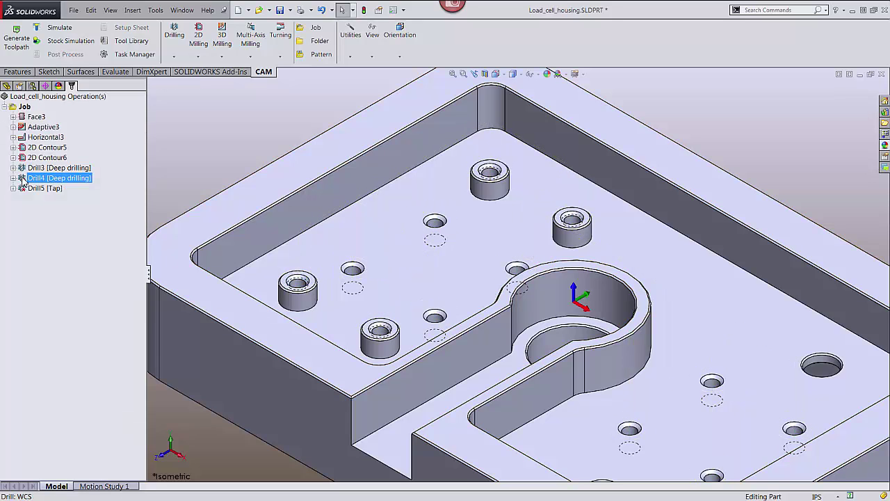
right_click(24, 178)
left_click(27, 184)
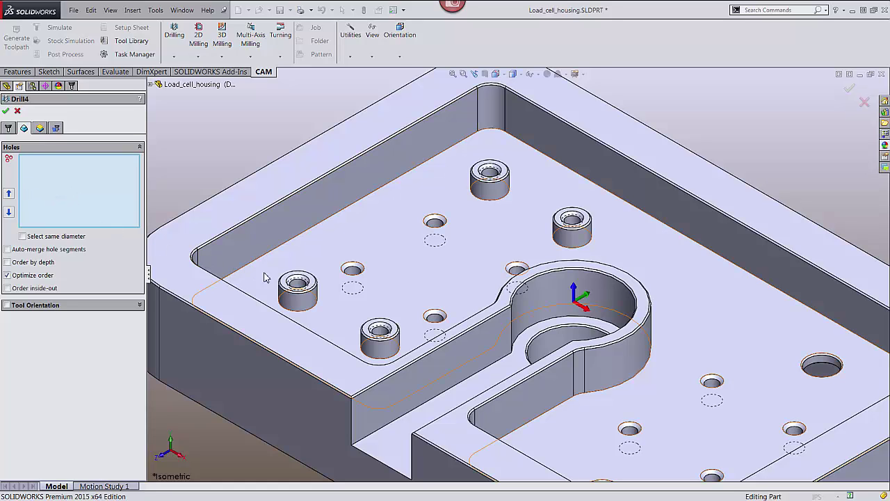
left_click(298, 286)
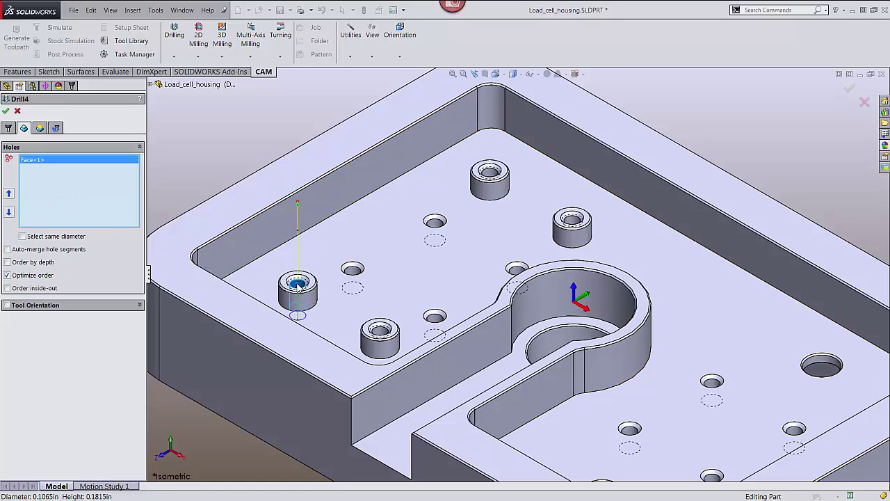
left_click(23, 236)
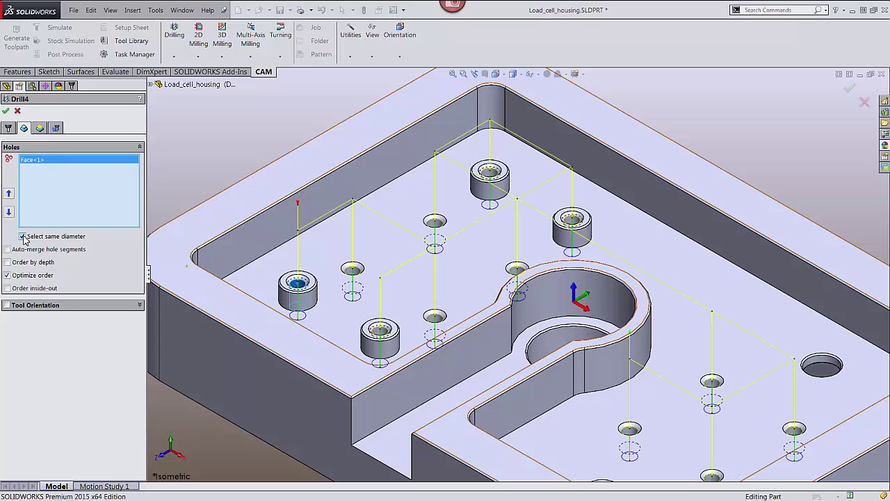
left_click(6, 113)
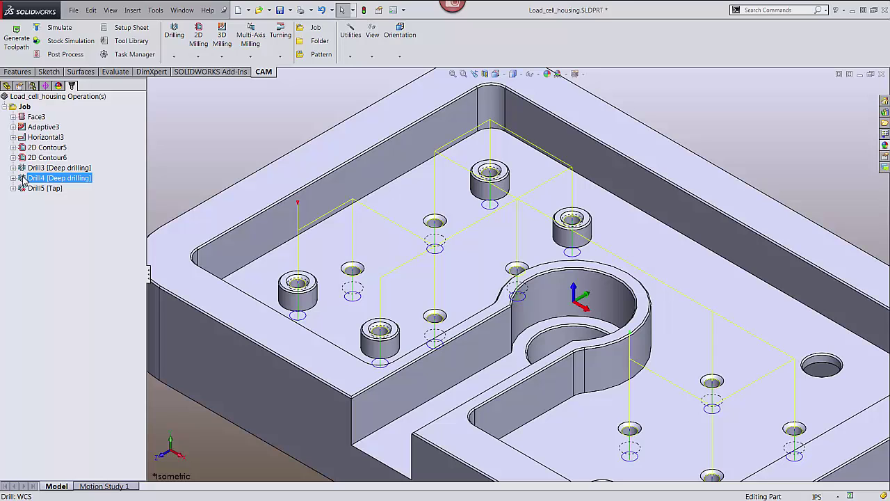
Copy all compatible geometry from the Drill4 operation to the Drill5 tapping operation.
left_click_drag(23, 180, 26, 193, "ctrl")
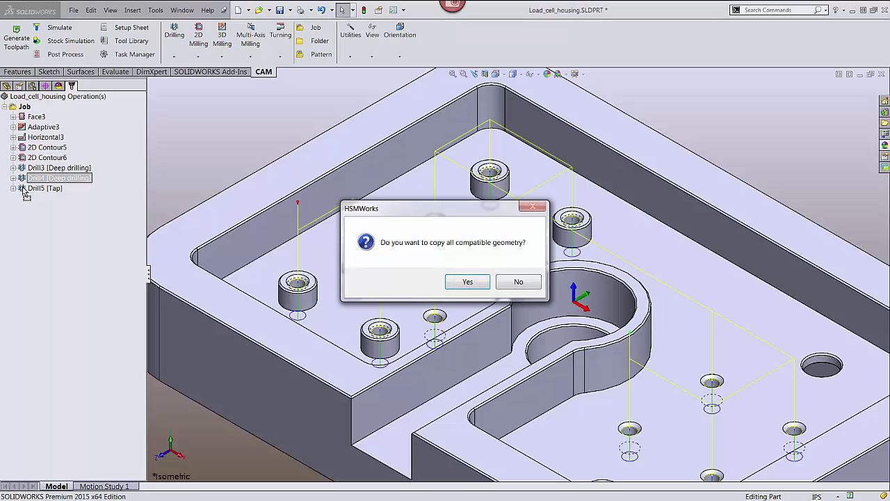
left_click(458, 287)
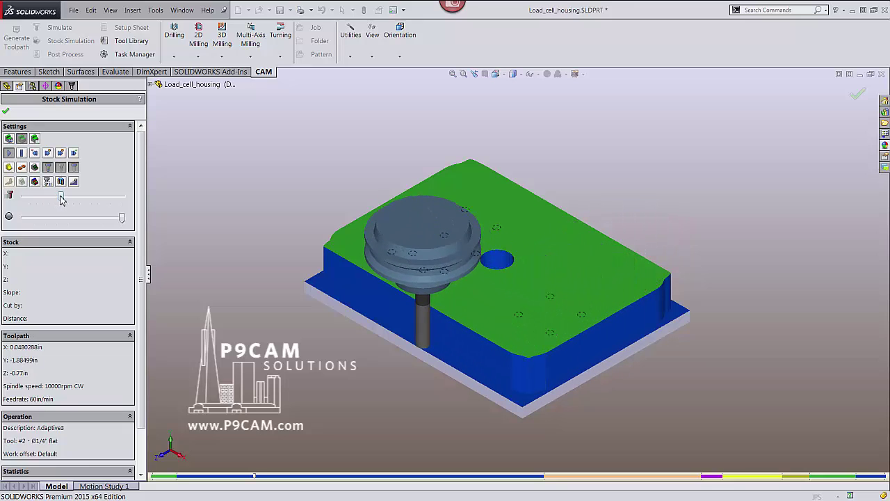
Speed up the stock simulation playback of the housing's machining operations.
left_click_drag(61, 200, 74, 202)
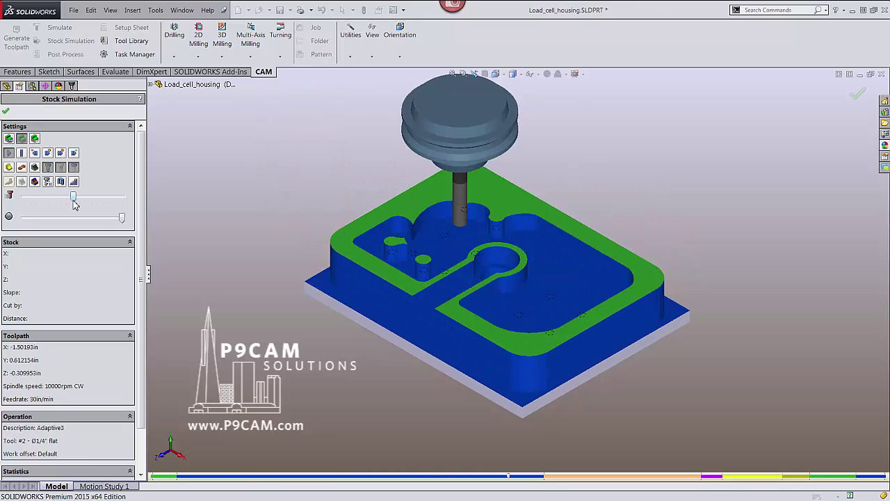